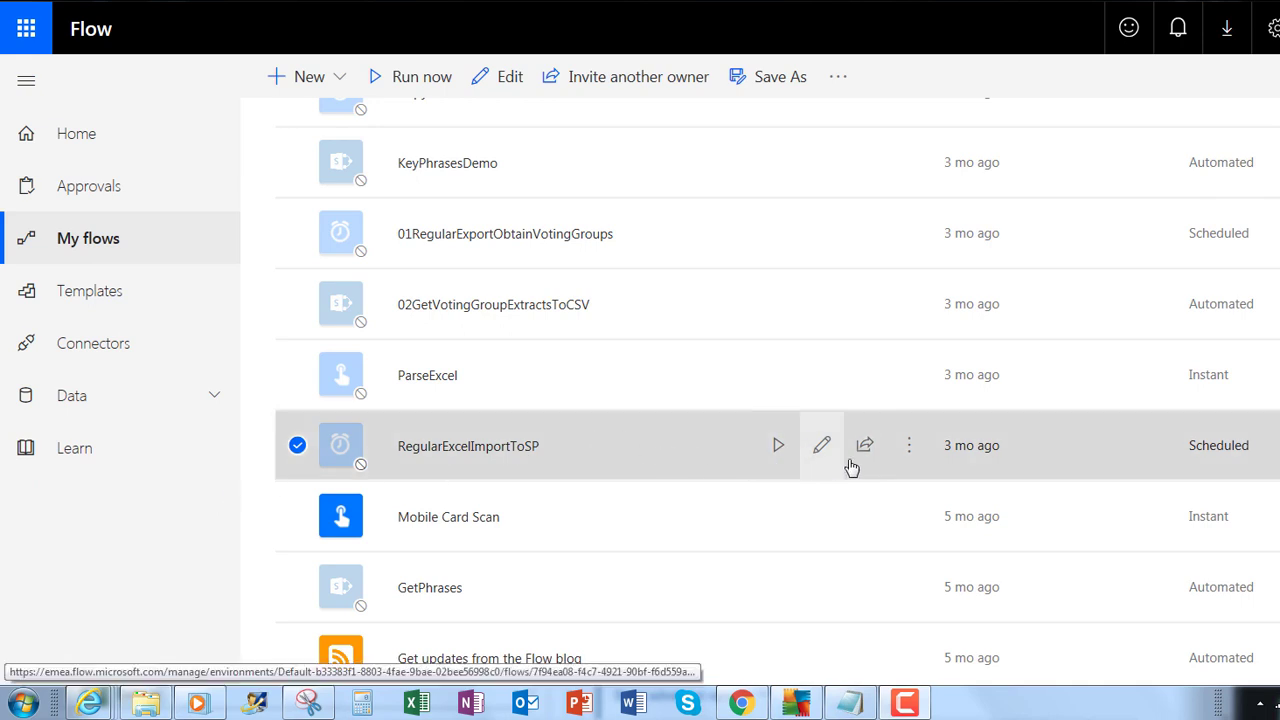
Save a copy of the RegularExcelImportToSP flow under the name RegularExcelImportUpdateToSP.
left_click(911, 447)
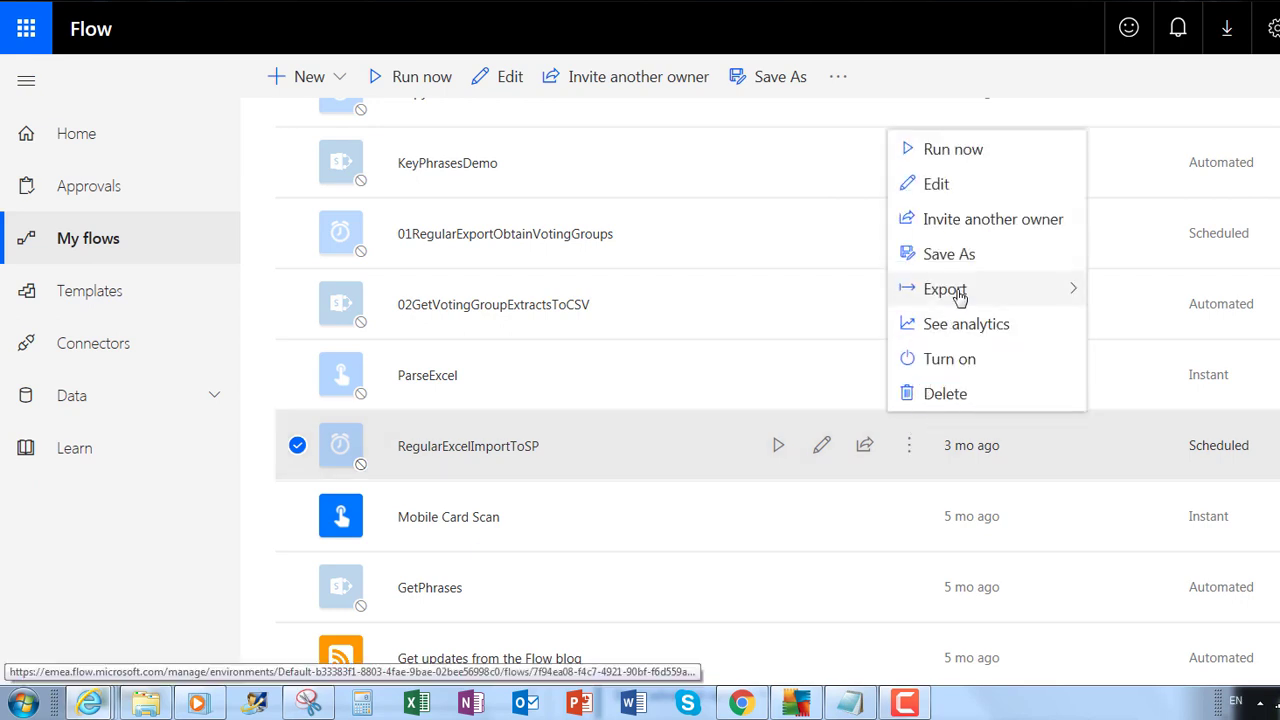
left_click(955, 254)
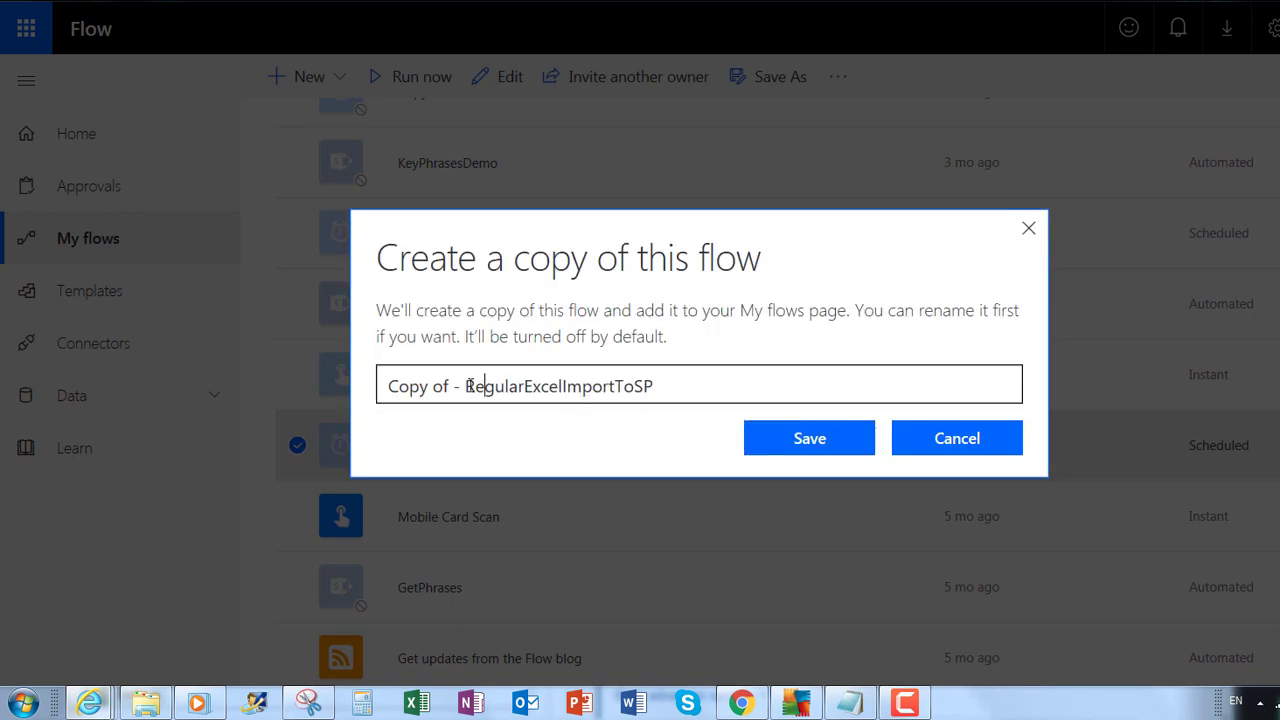
left_click_drag(466, 386, 284, 387)
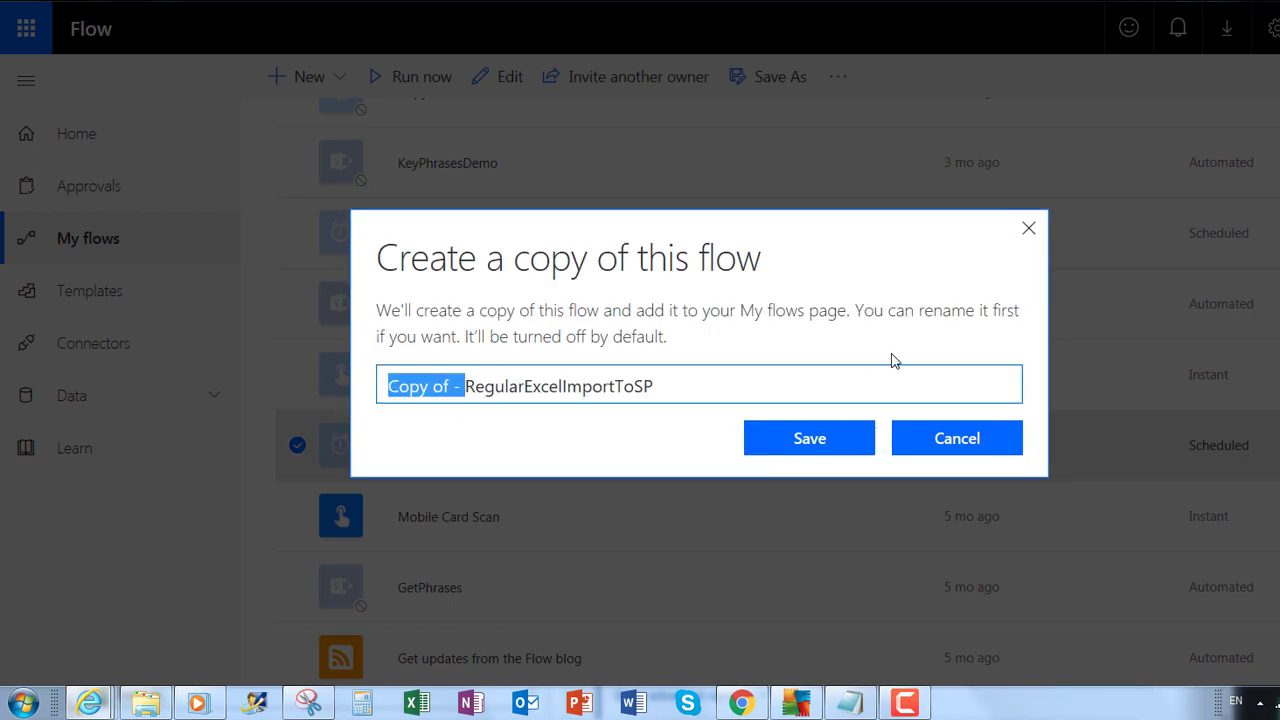
key("BackSpace")
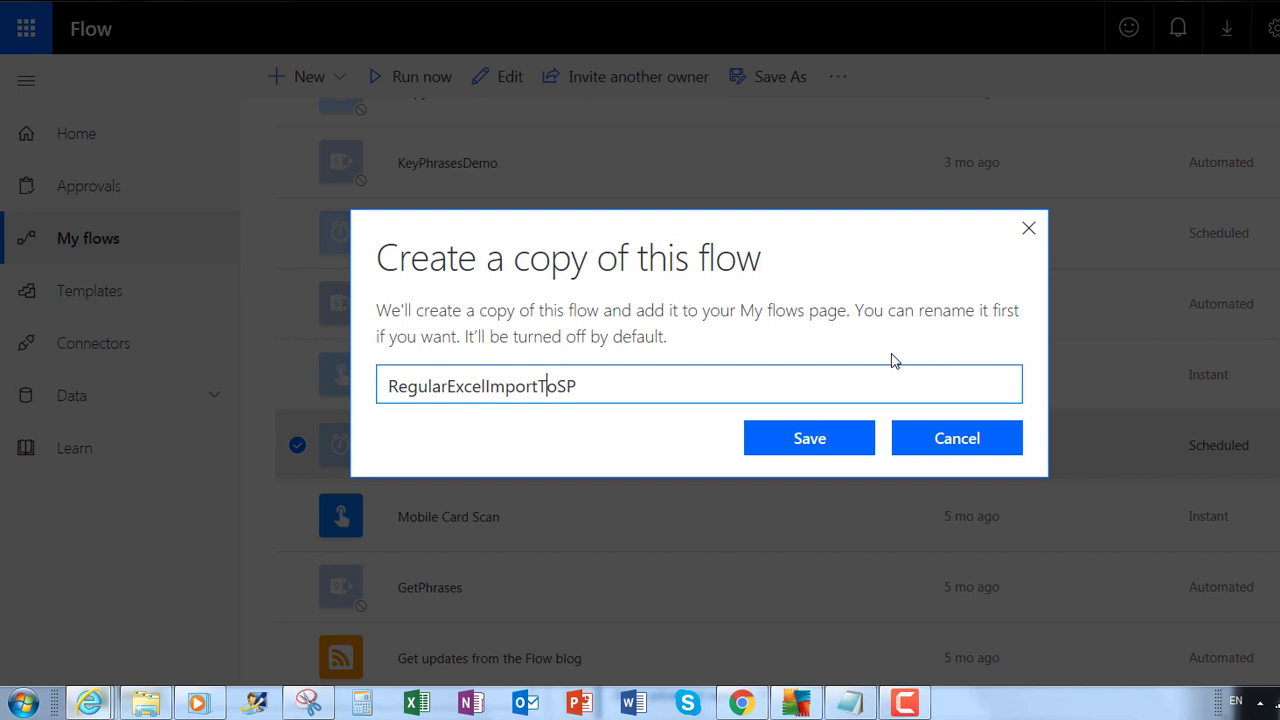
type("Update")
left_click(843, 437)
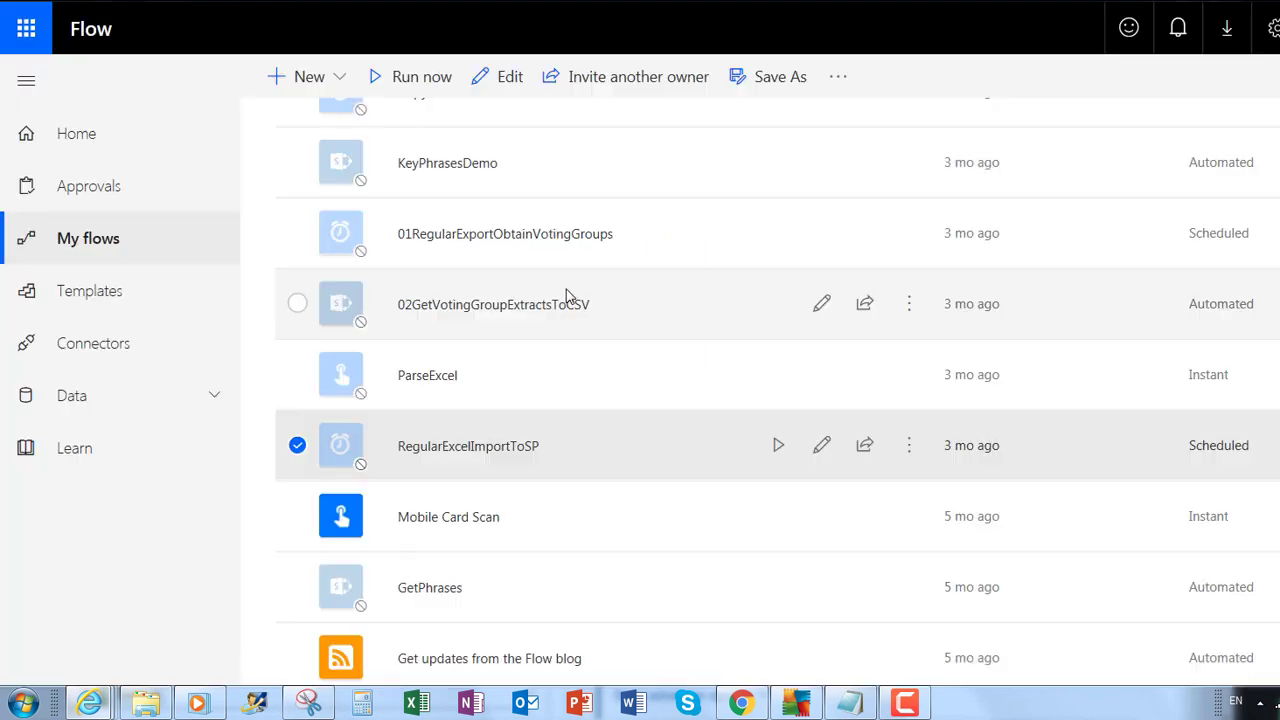
Open the RegularExcelImportUpdateToSP flow for editing and delete the Create item action from its Apply to each loop.
scroll(280, 315, "up", 5)
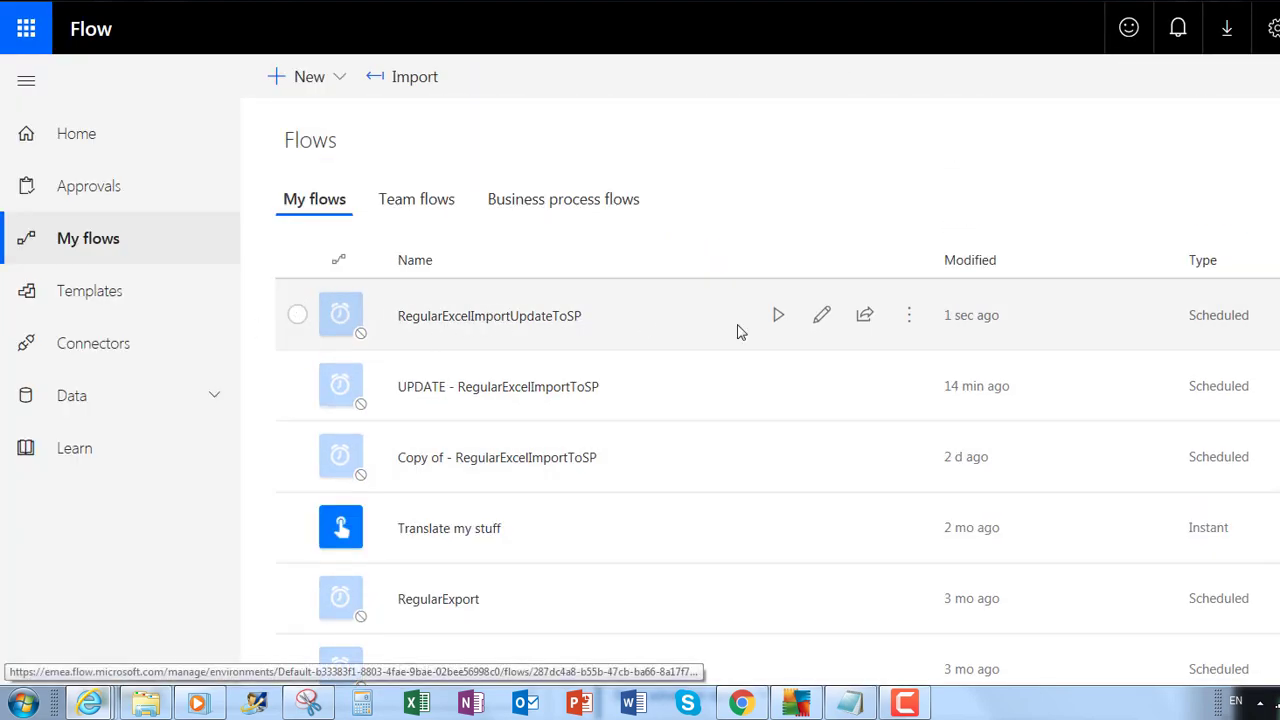
left_click(821, 316)
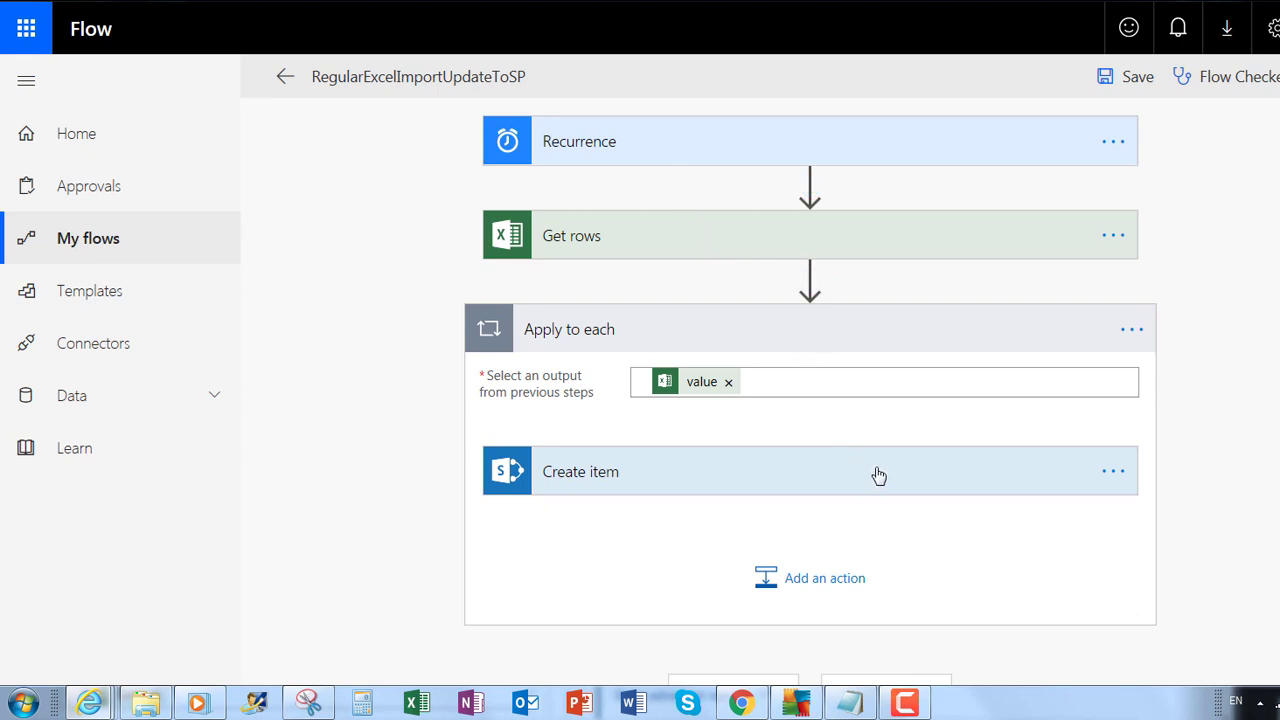
left_click(1112, 474)
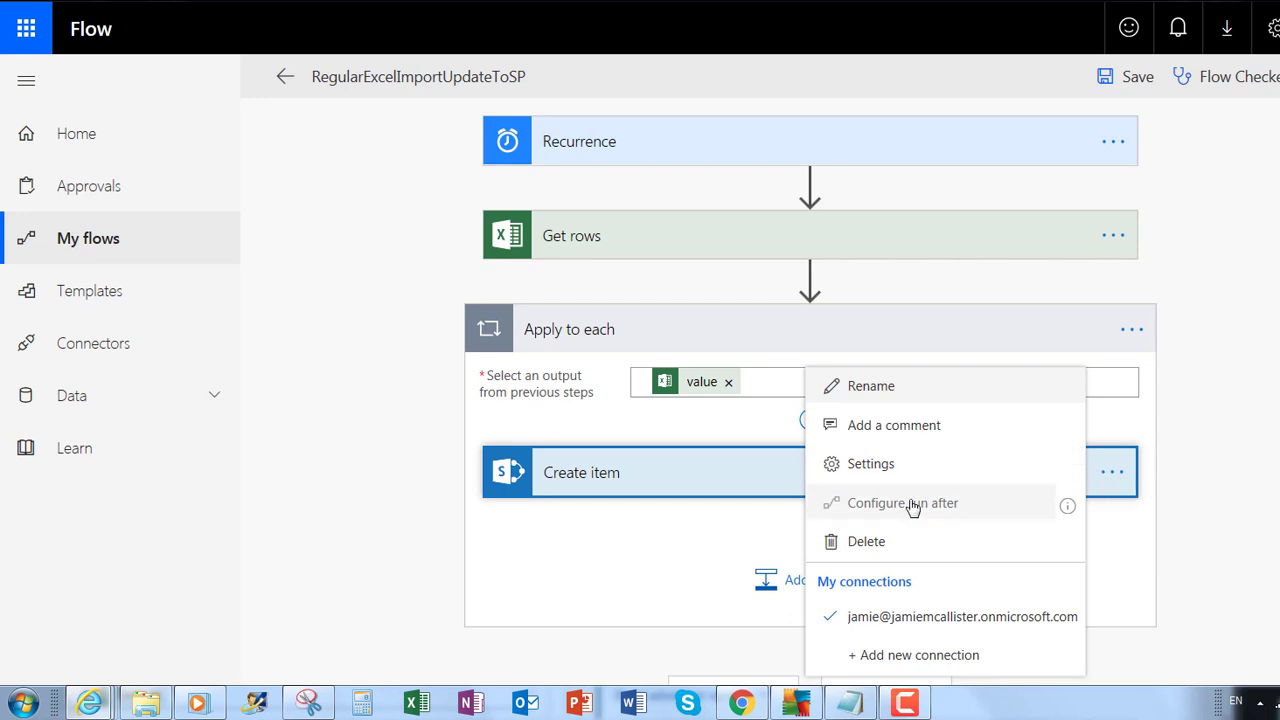
left_click(877, 546)
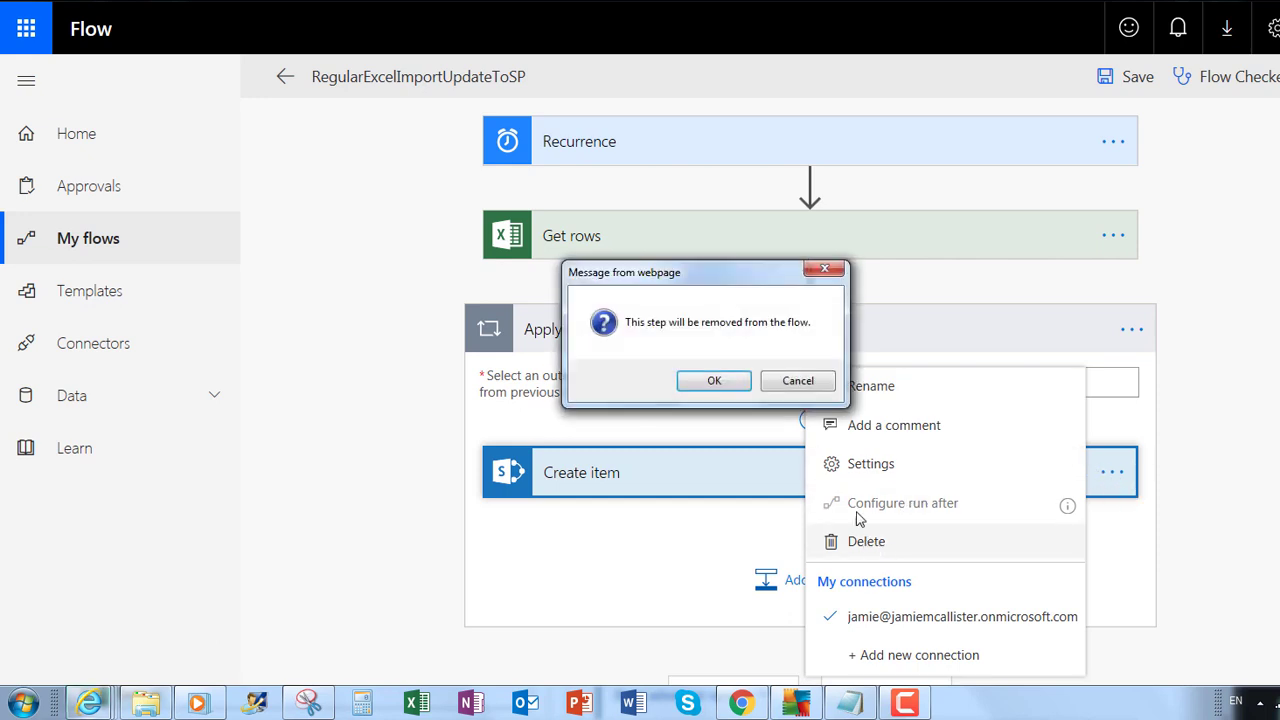
left_click(728, 387)
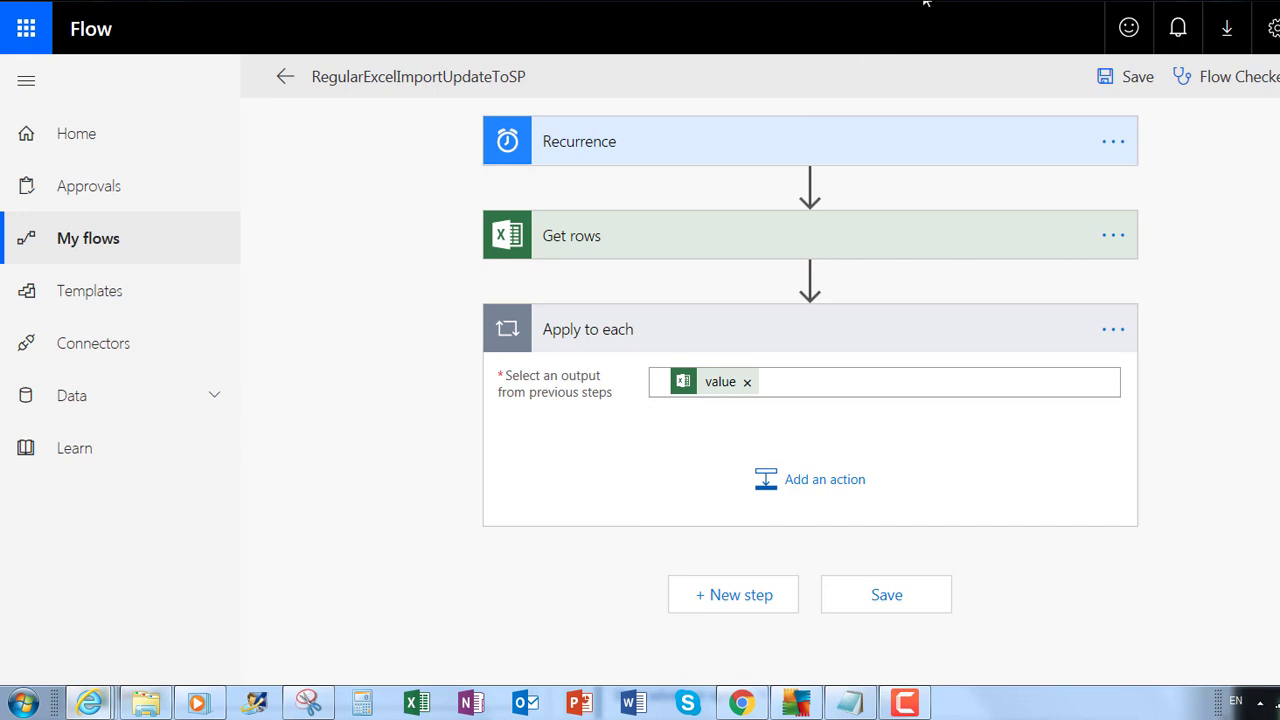
Review the Title and Data columns of the source table in the Book1 workbook, and return to the flow editor.
left_click(1037, 4)
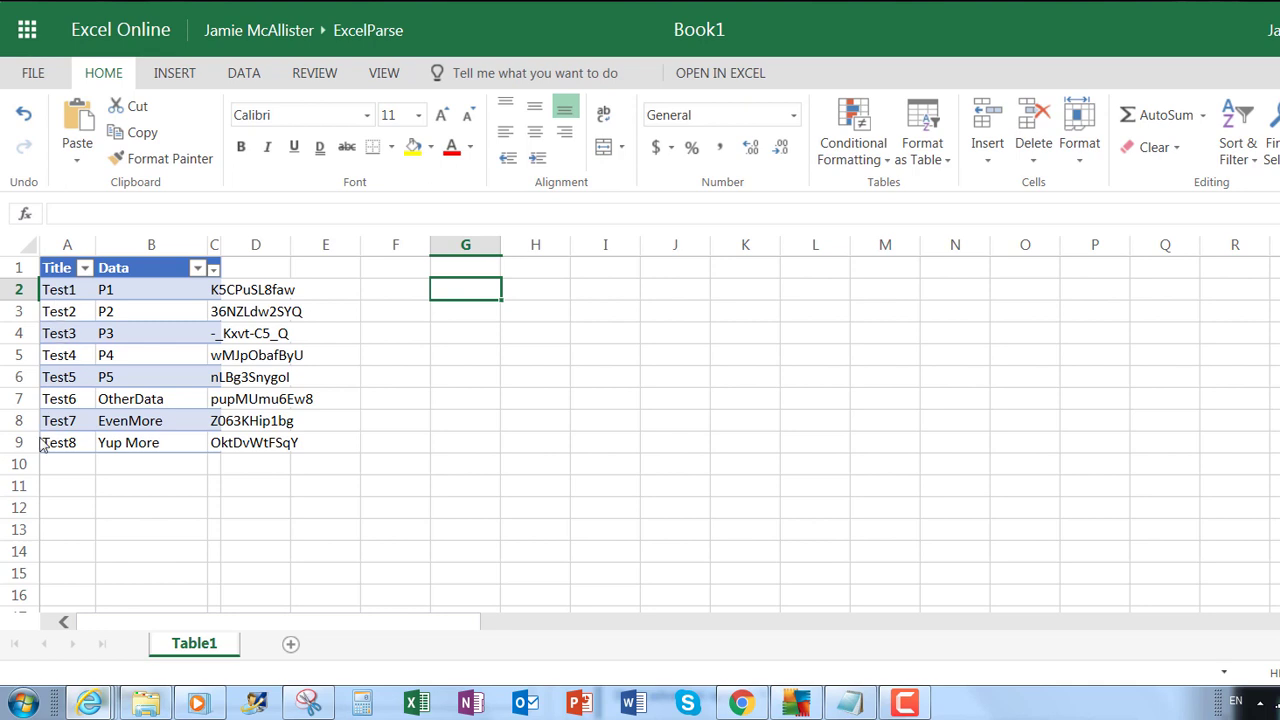
left_click(950, 0)
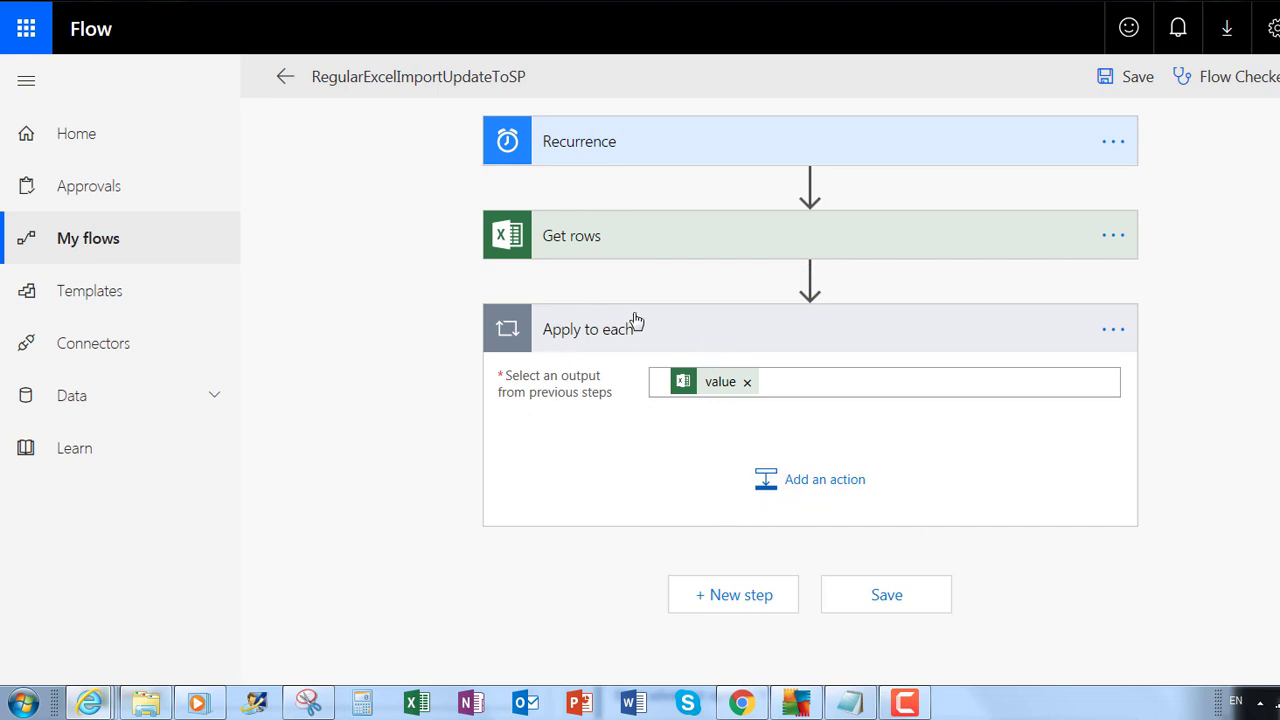
left_click(677, 333)
left_click(681, 333)
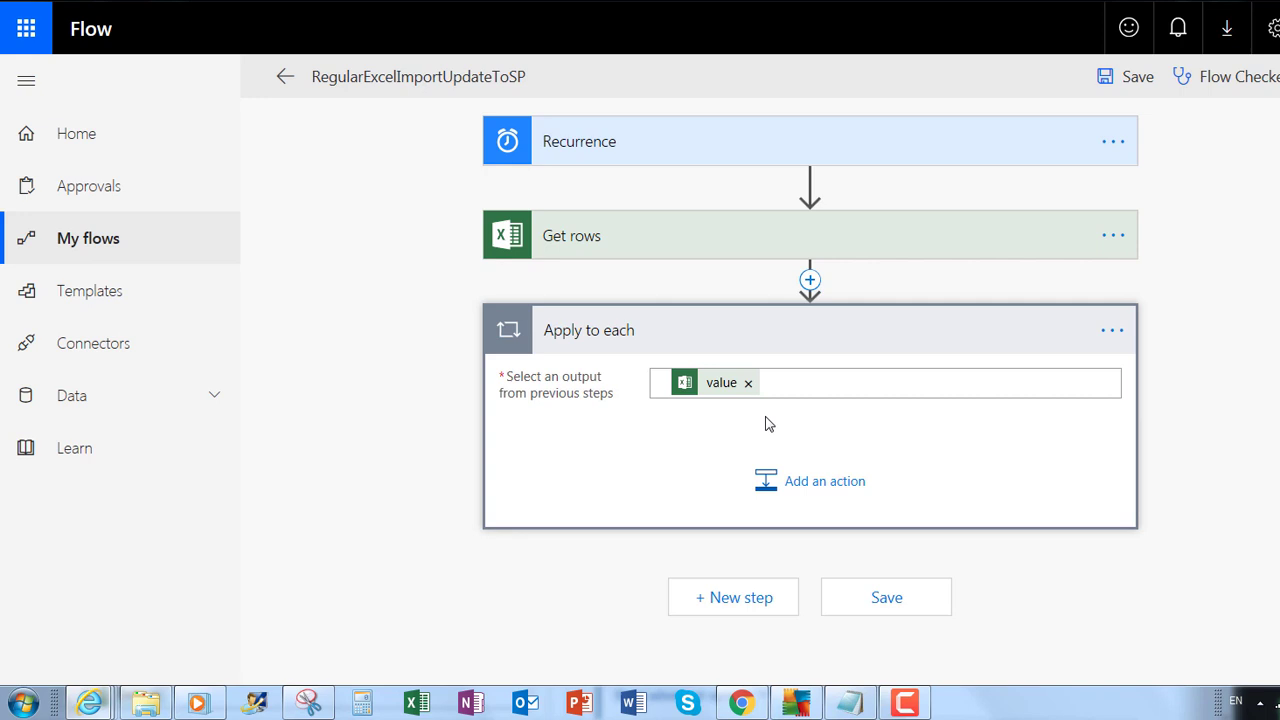
Add the SharePoint Get items action inside the Apply to each loop.
left_click(794, 484)
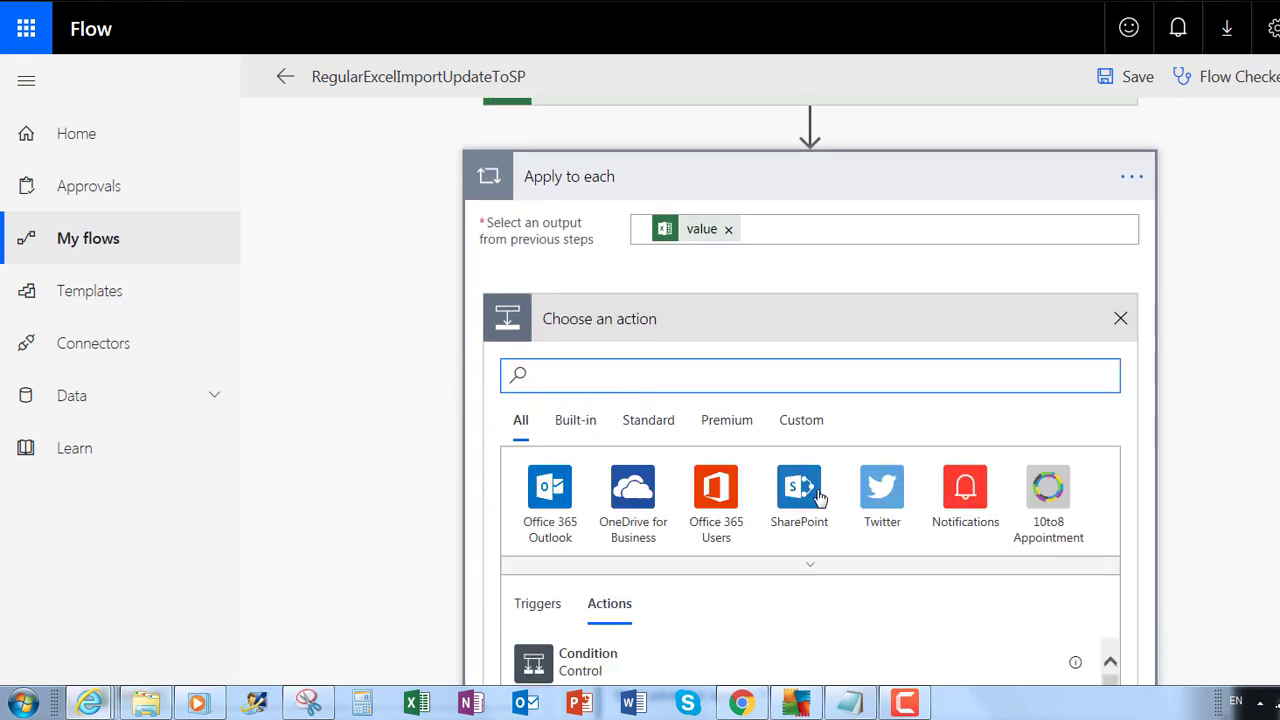
left_click(797, 485)
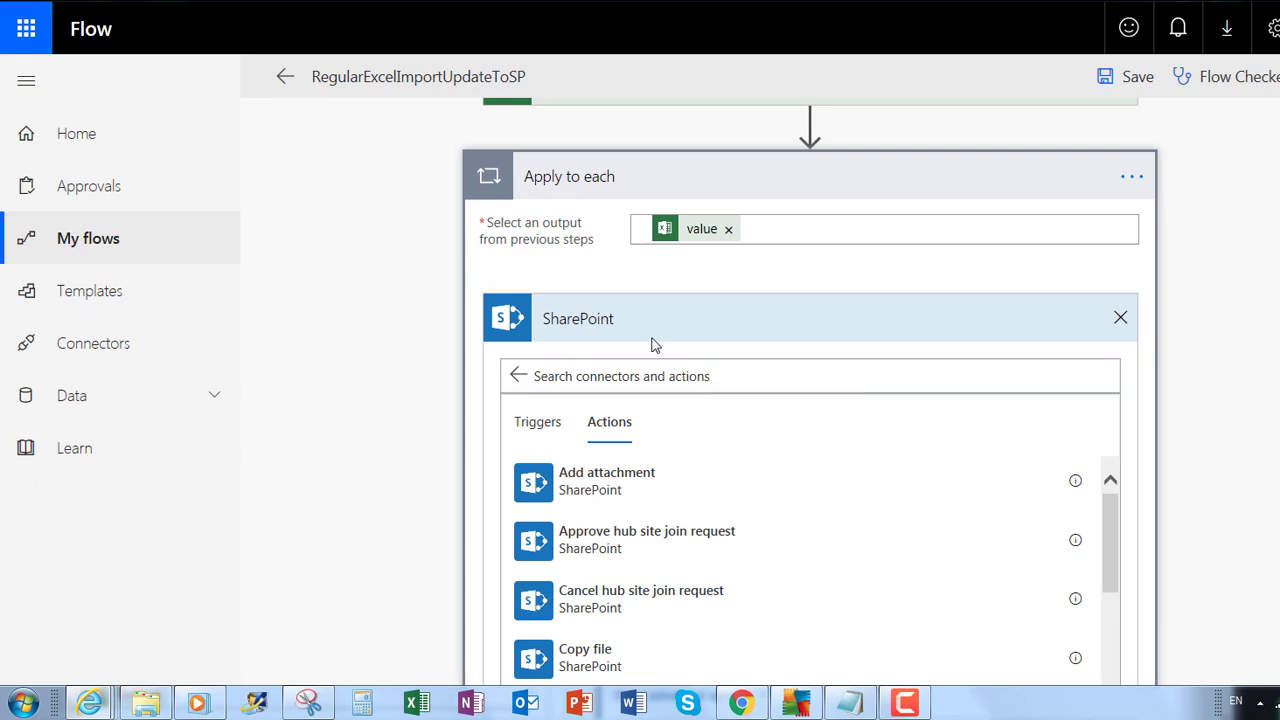
left_click(644, 371)
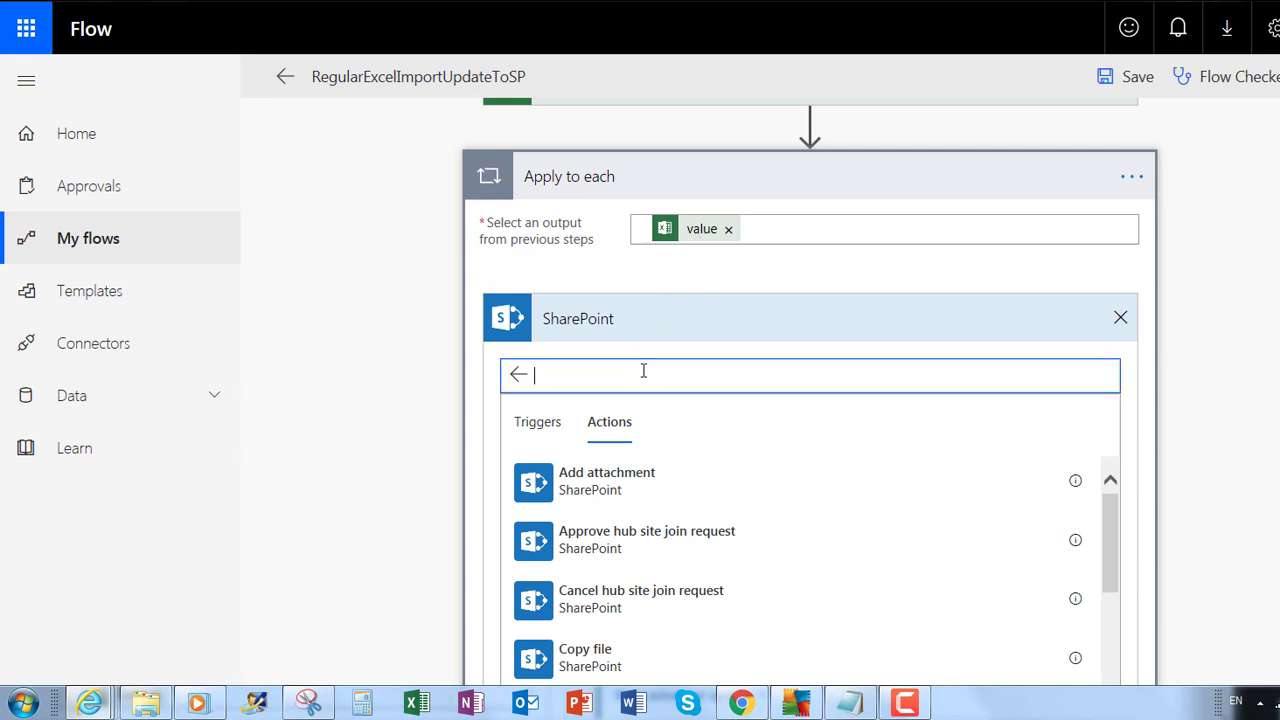
type("get")
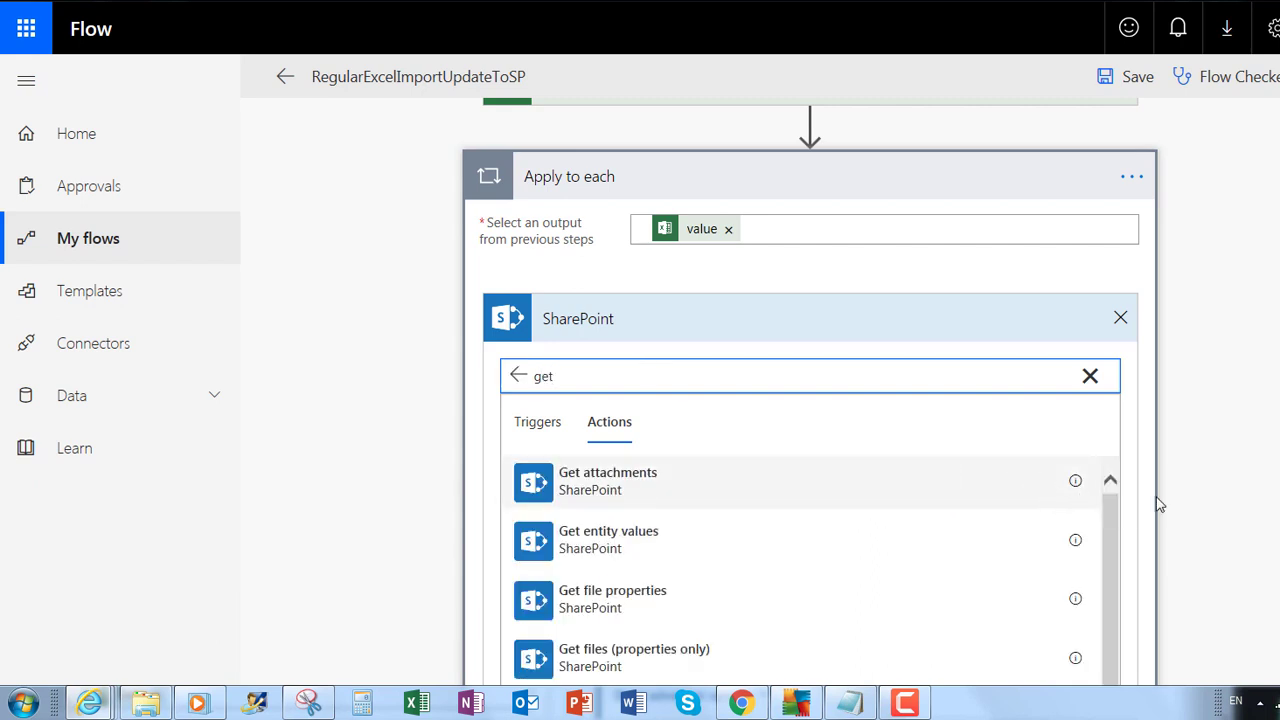
scroll(1058, 474, "down", 3)
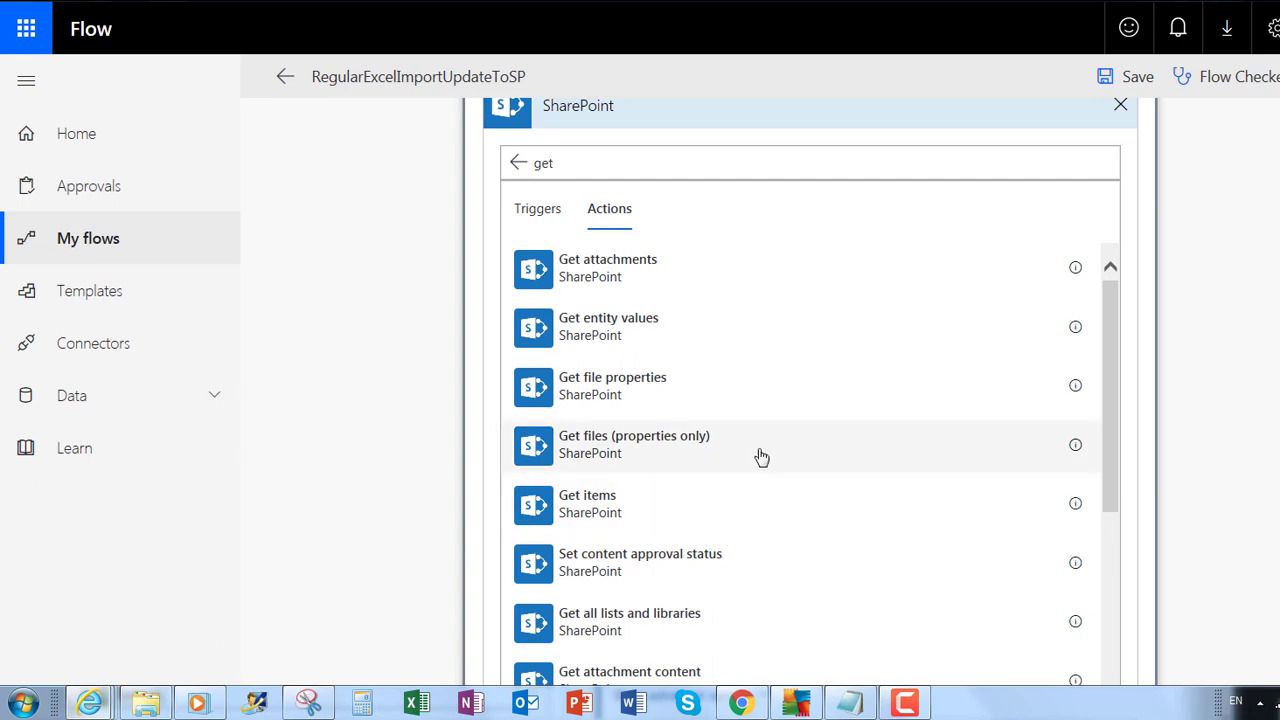
left_click(815, 503)
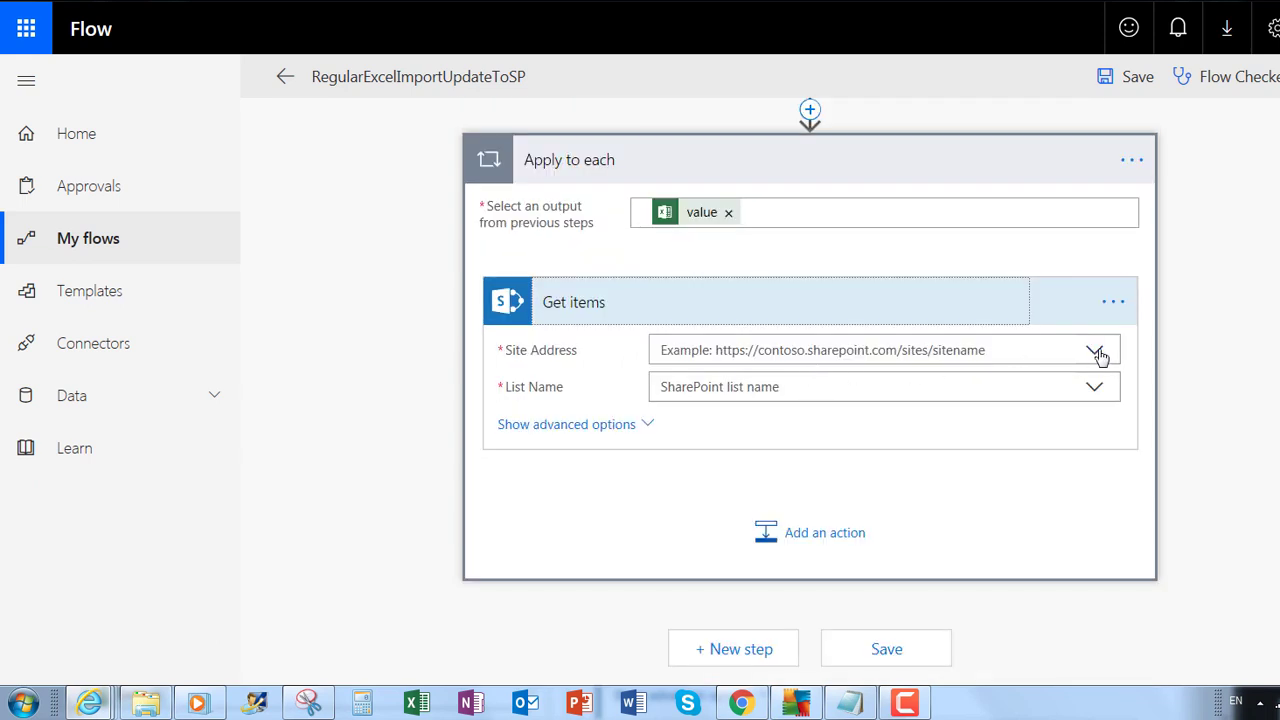
Set the Get items action's site address to Dev Site and its list name to ExportTest.
left_click(1096, 351)
left_click(846, 388)
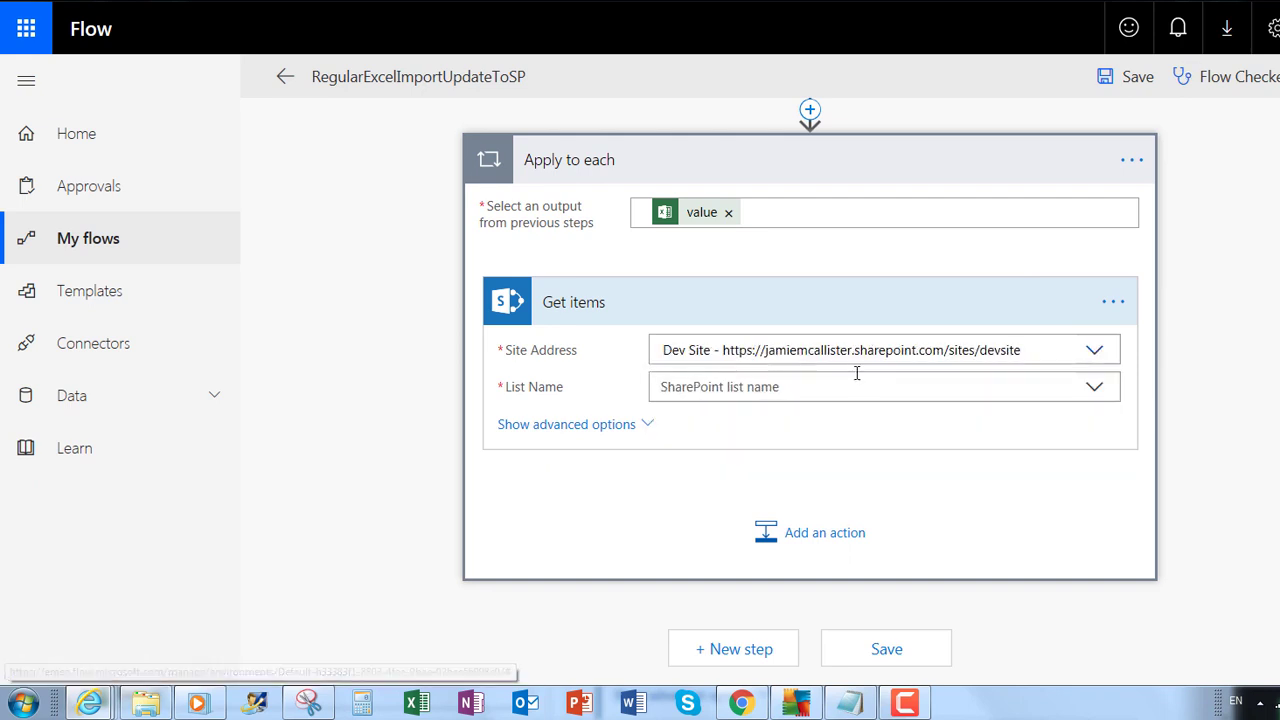
left_click(1094, 388)
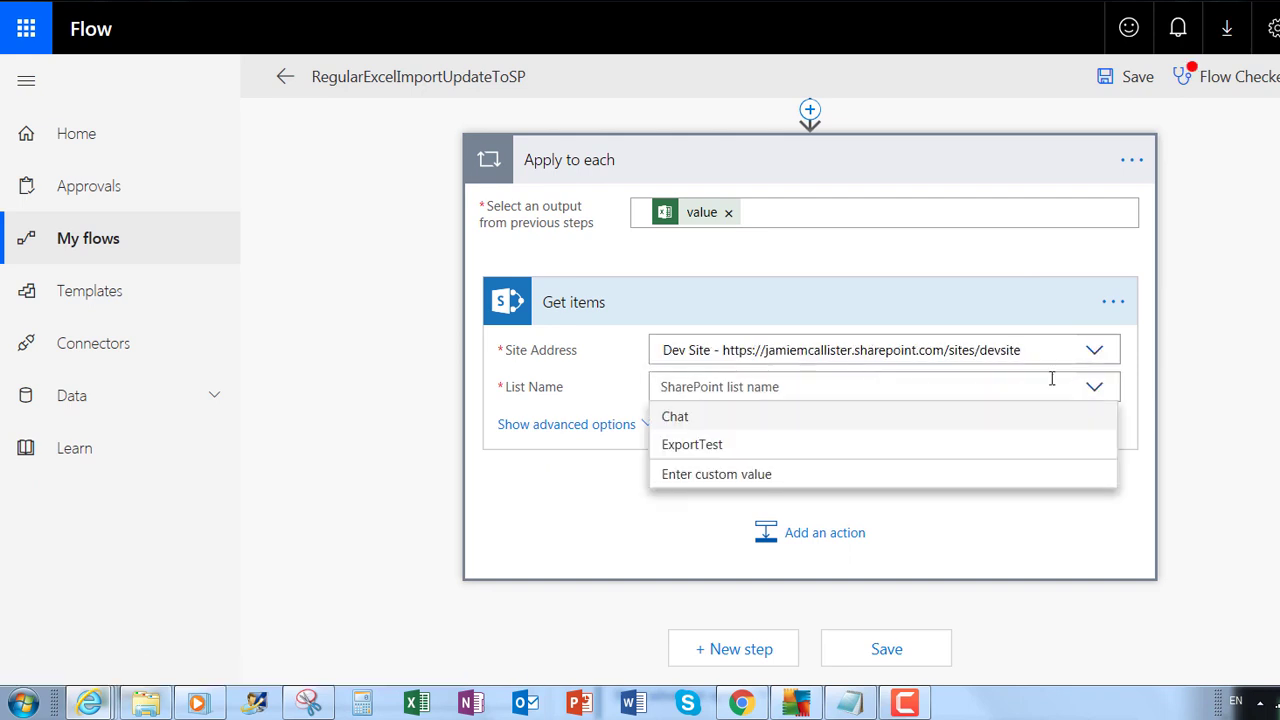
left_click(712, 446)
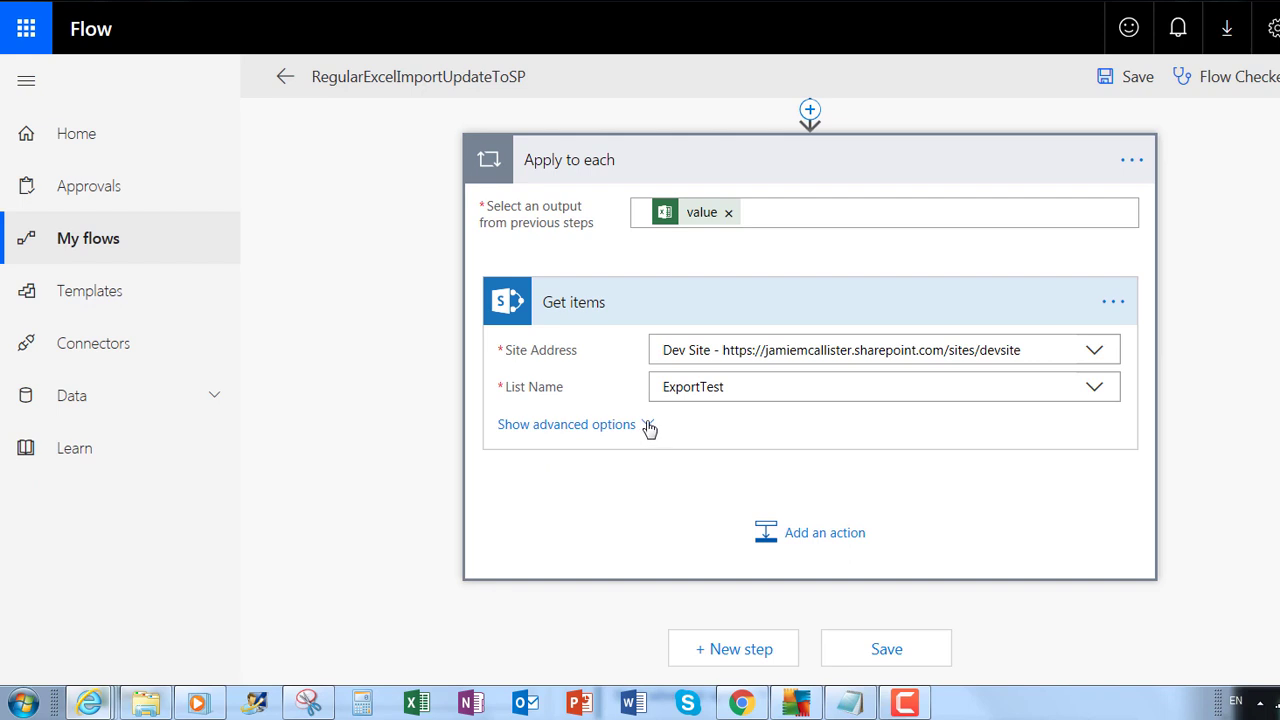
Give the Get items action the filter query Title eq '', with the Excel Title dynamic value between the single quotes.
left_click(566, 424)
scroll(378, 329, "down", 2)
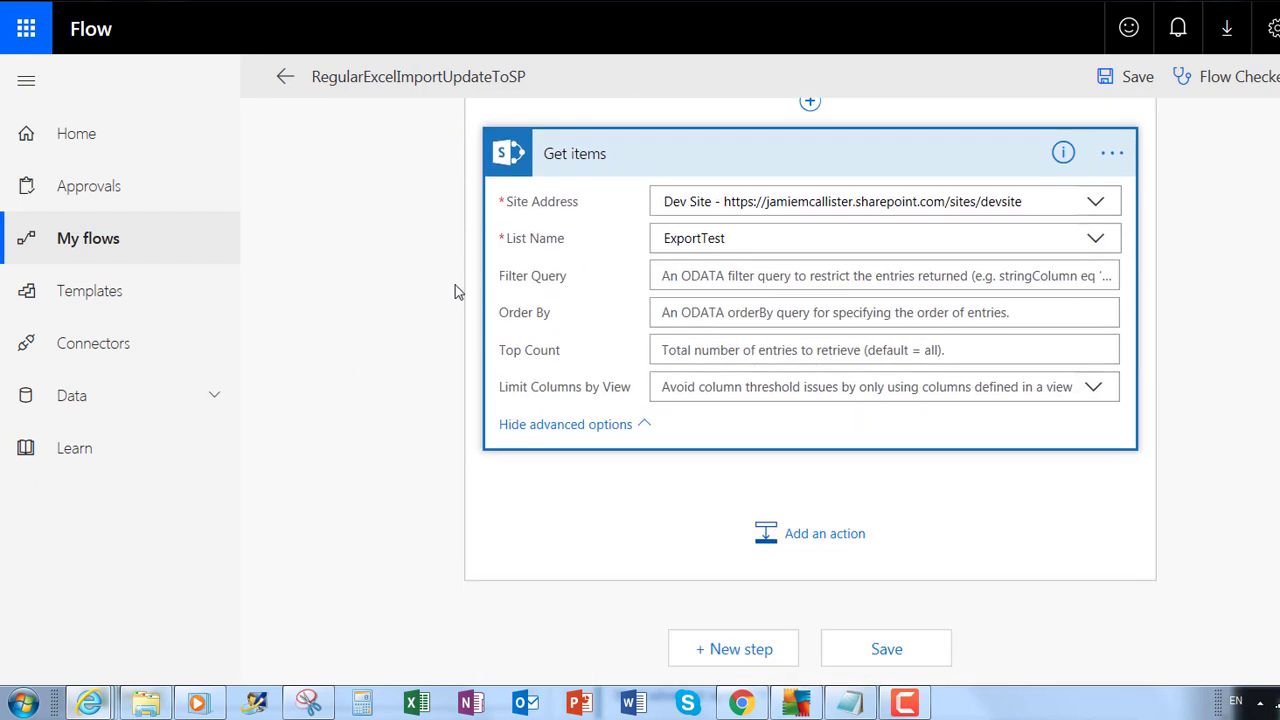
left_click(736, 286)
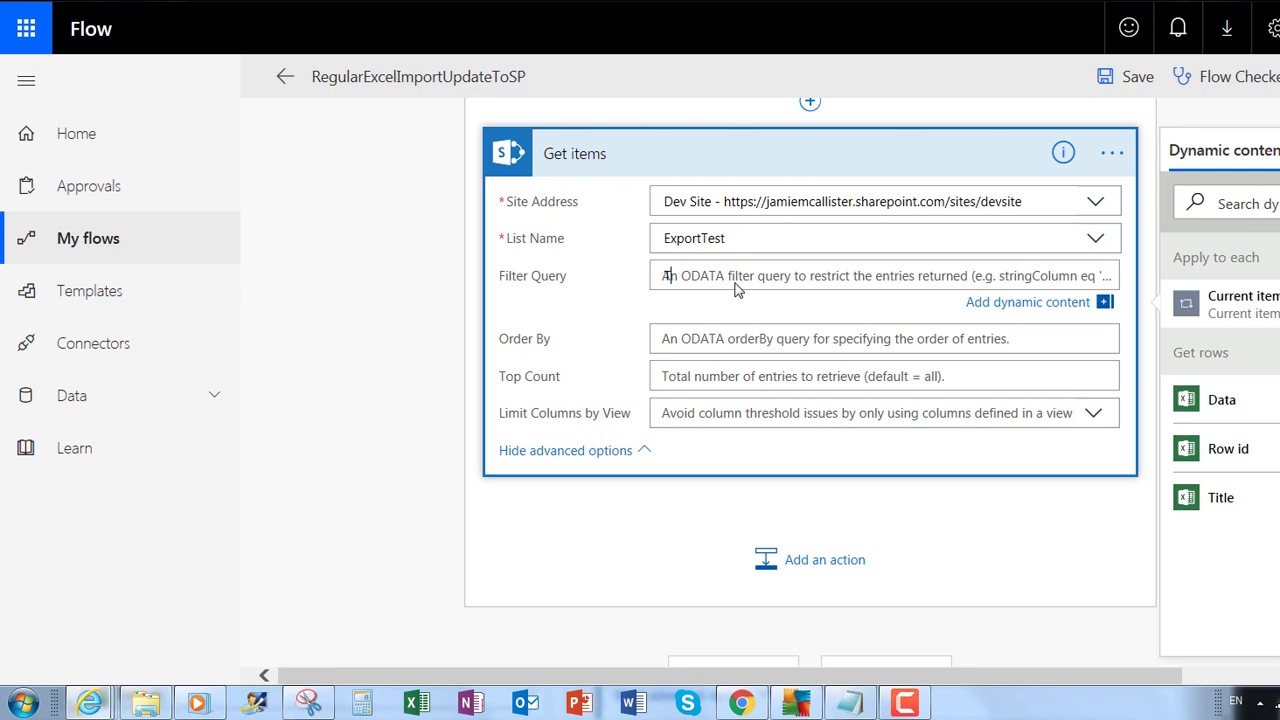
type("Title eq '")
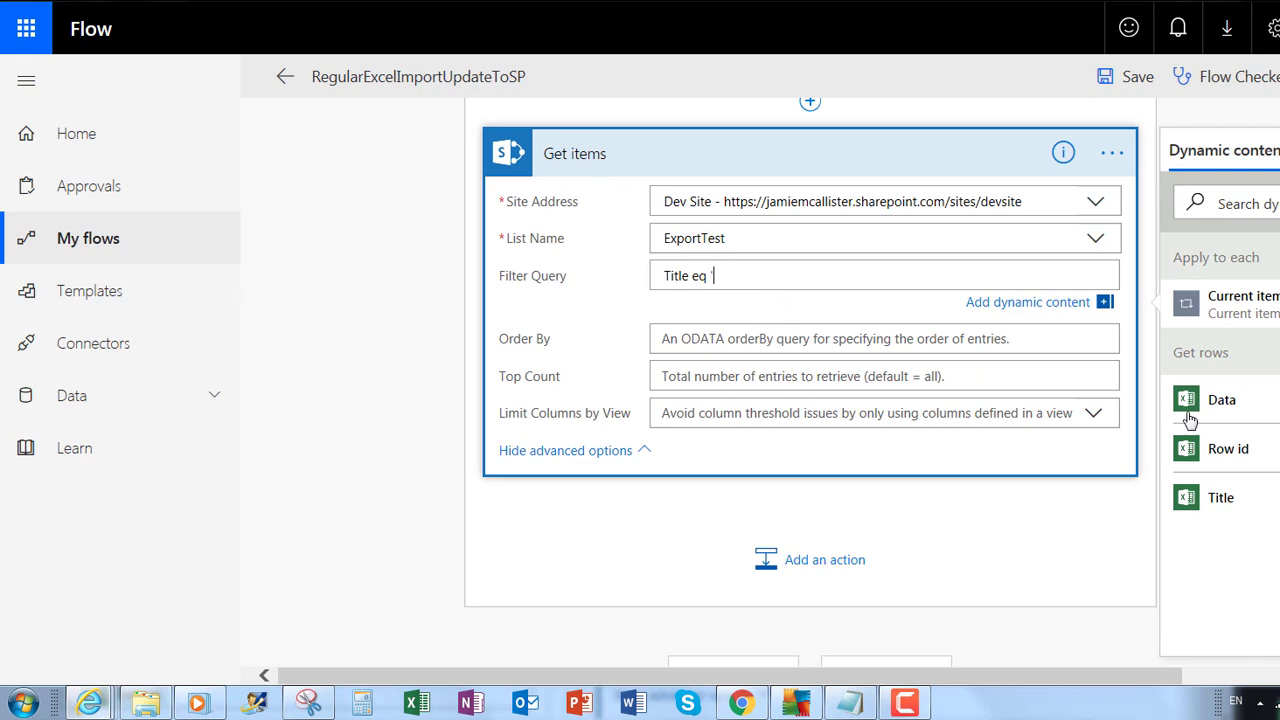
left_click(1195, 497)
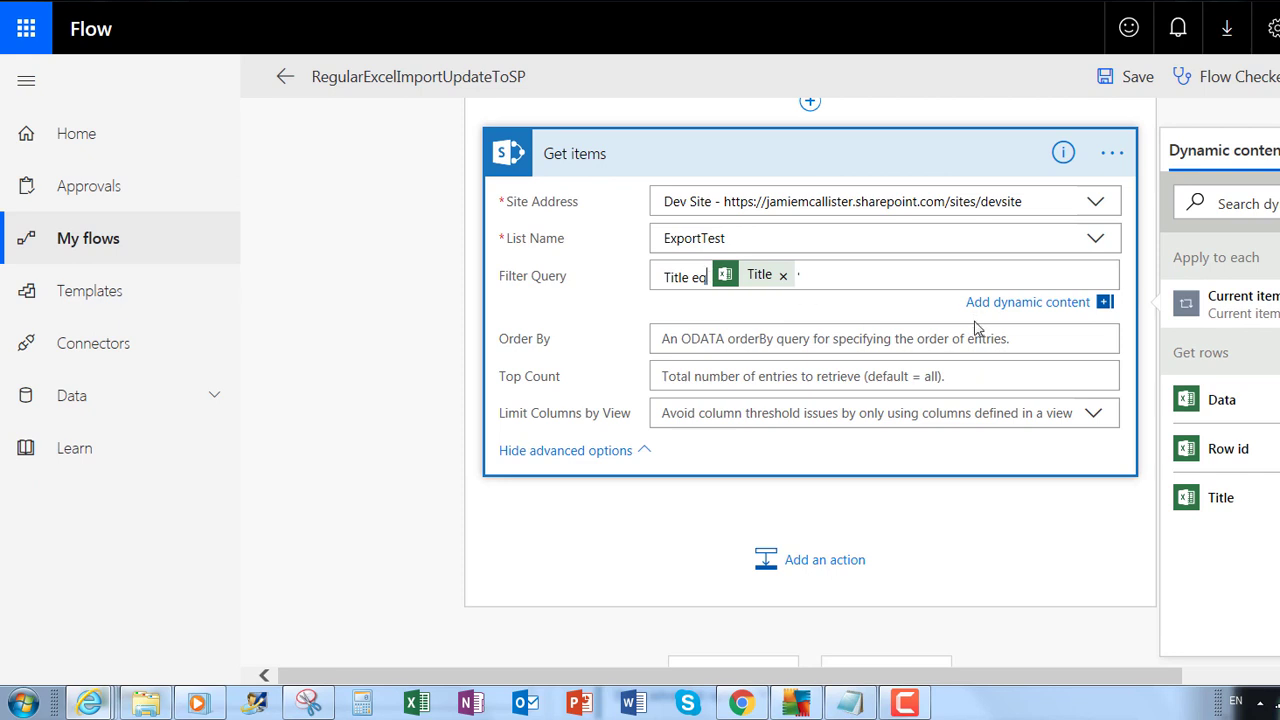
type("'")
Limit the Get items action to a top count of 1.
left_click(692, 374)
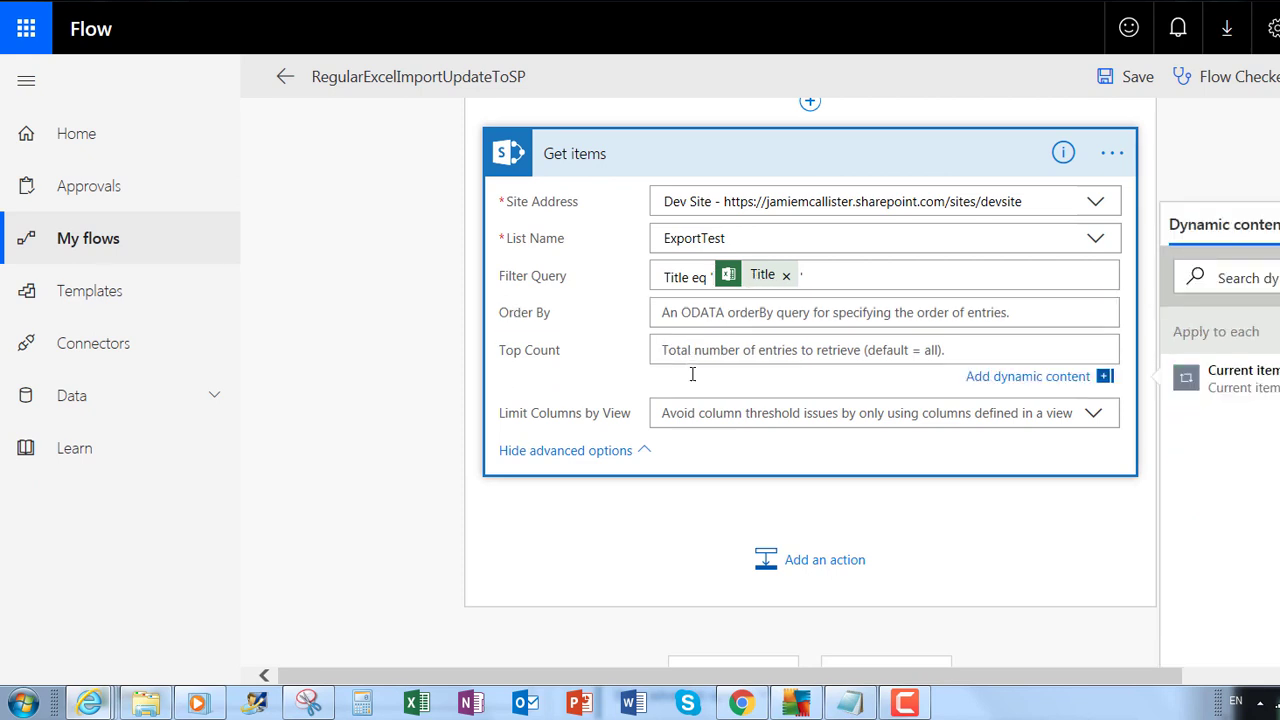
type("1")
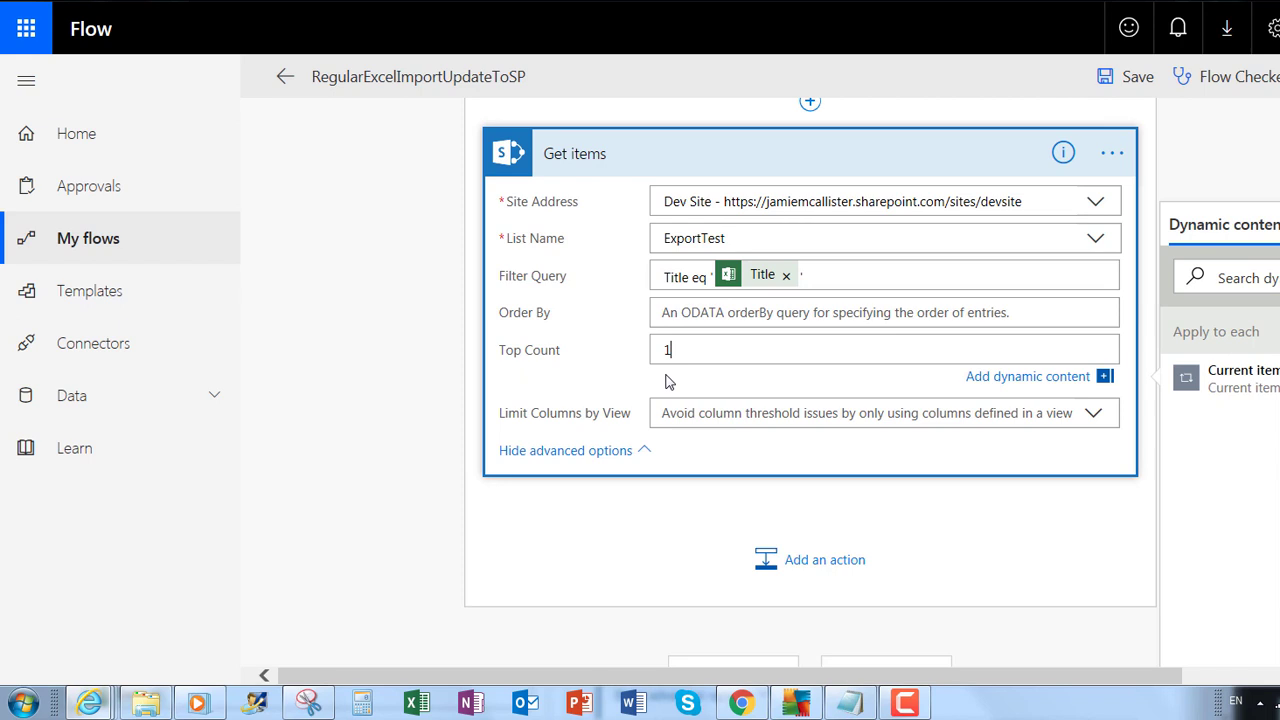
left_click(595, 377)
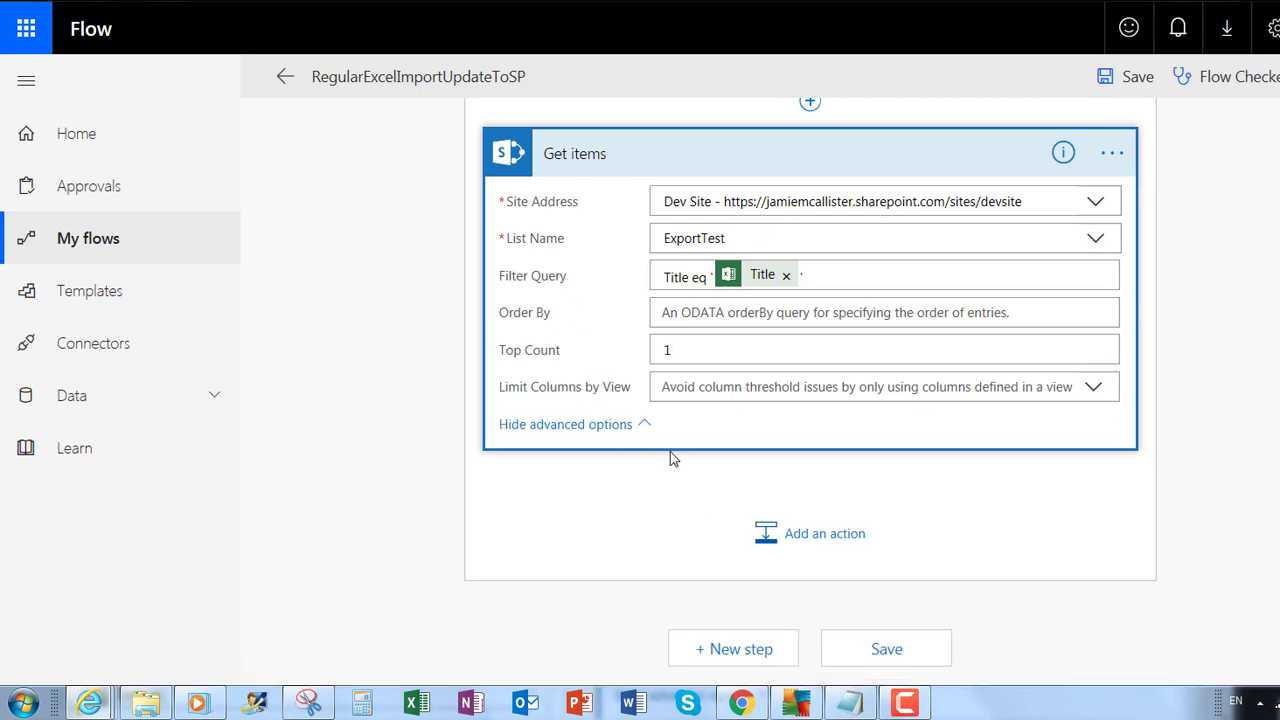
left_click(800, 537)
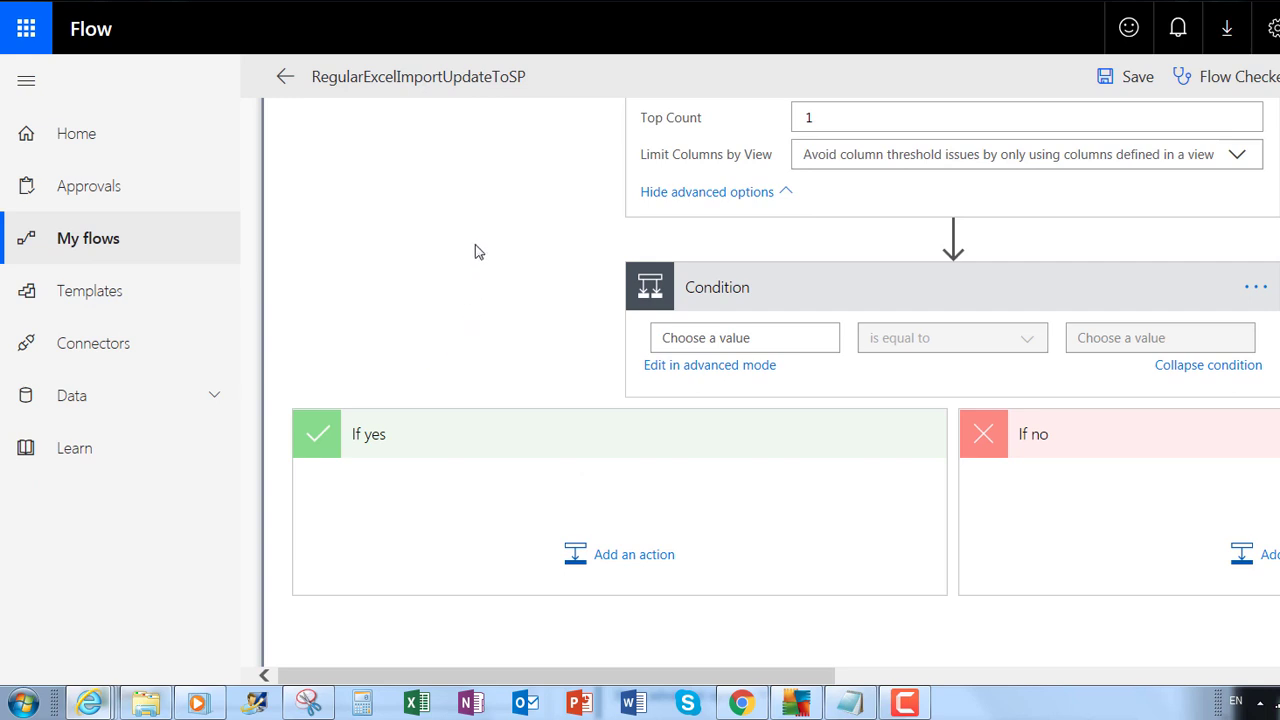
left_click(690, 366)
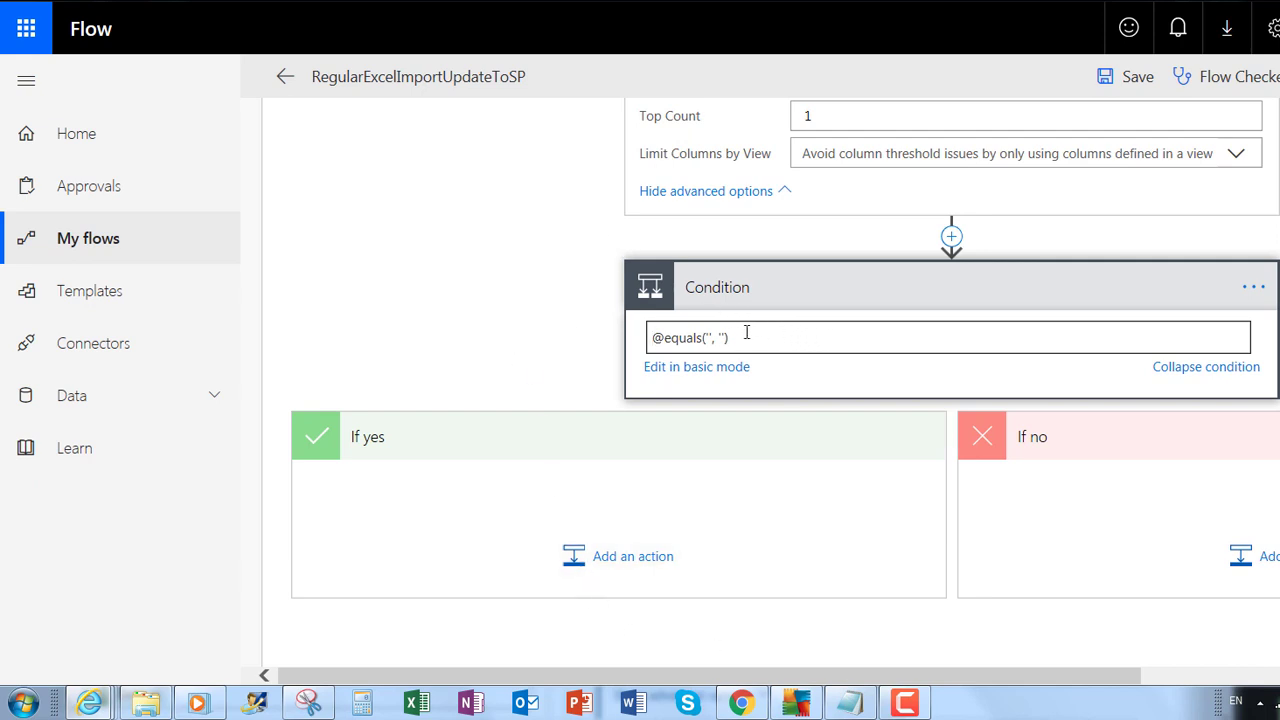
left_click_drag(746, 333, 630, 326)
type("@empty(body('Get_items')?['value'])")
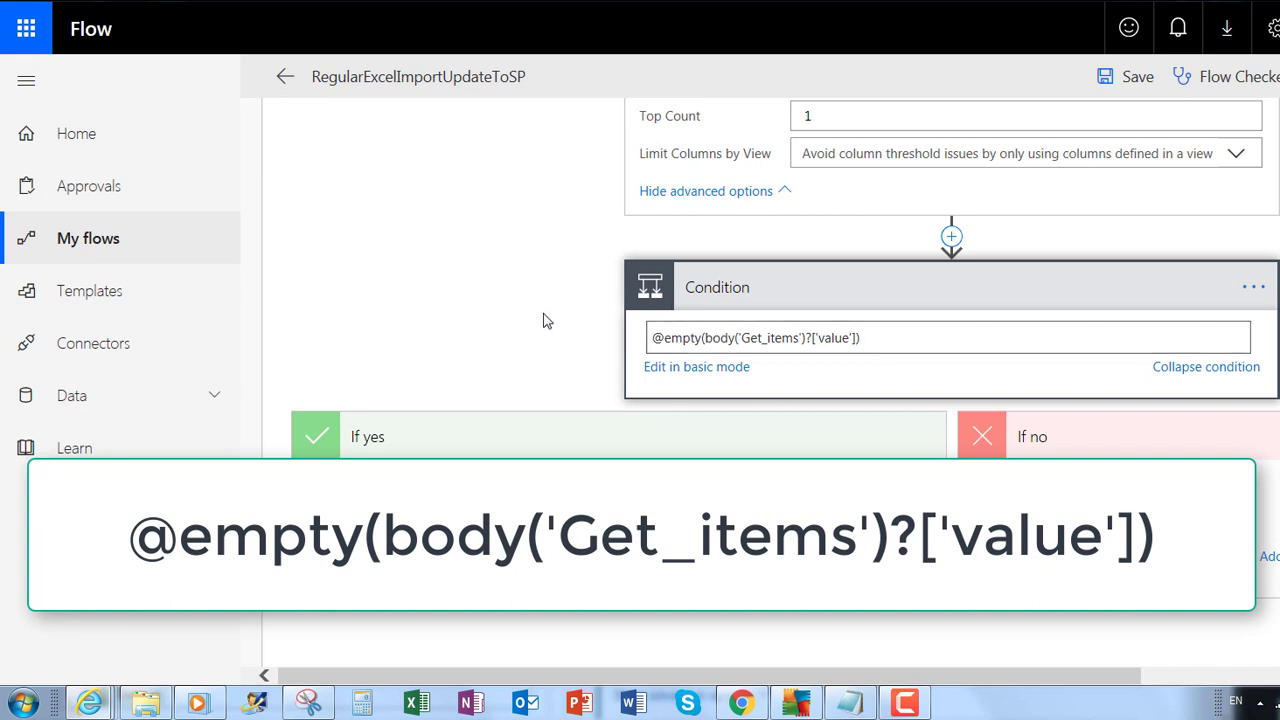
Add the SharePoint Create item action to the condition's If yes branch.
scroll(549, 314, "down", 2)
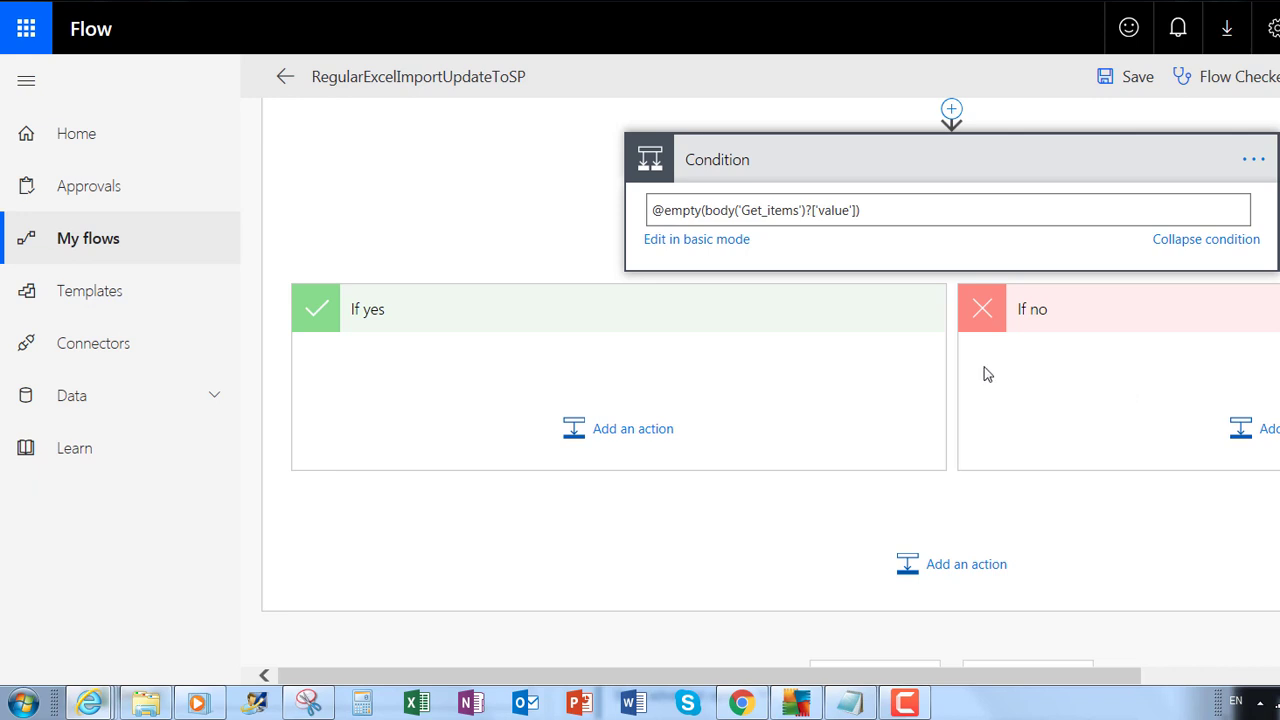
left_click(616, 438)
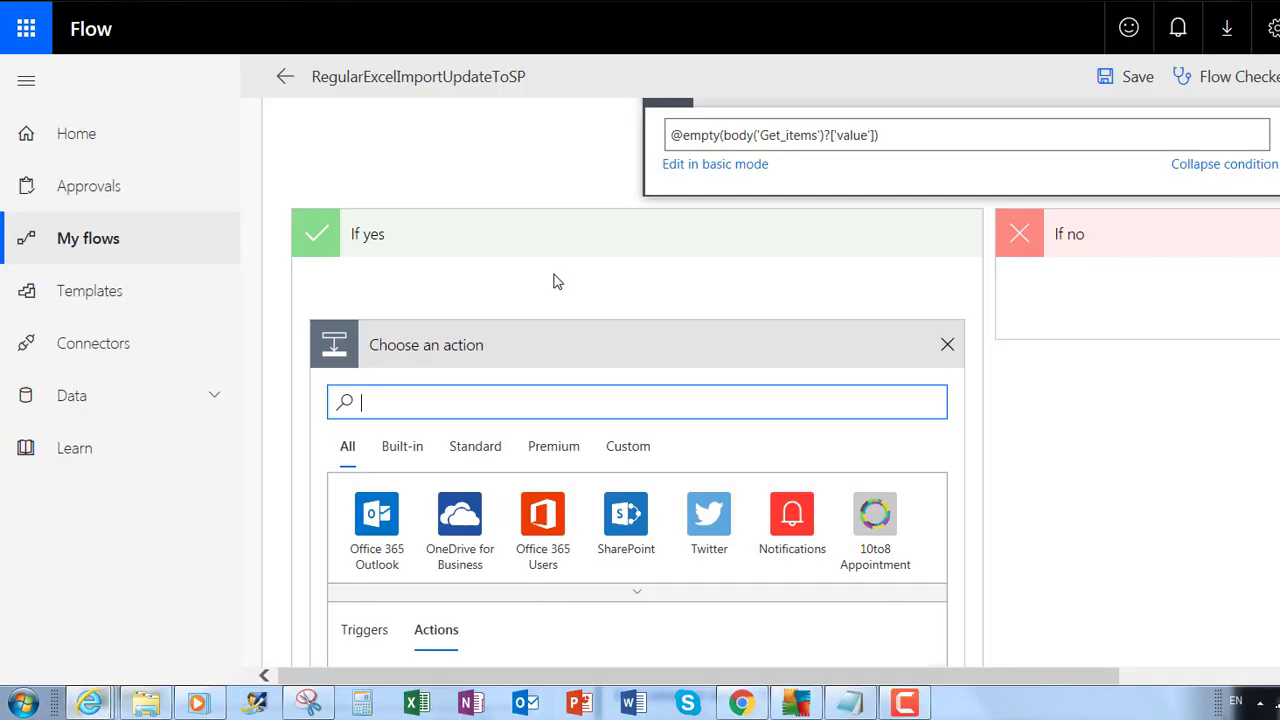
scroll(600, 290, "down", 2)
left_click(643, 292)
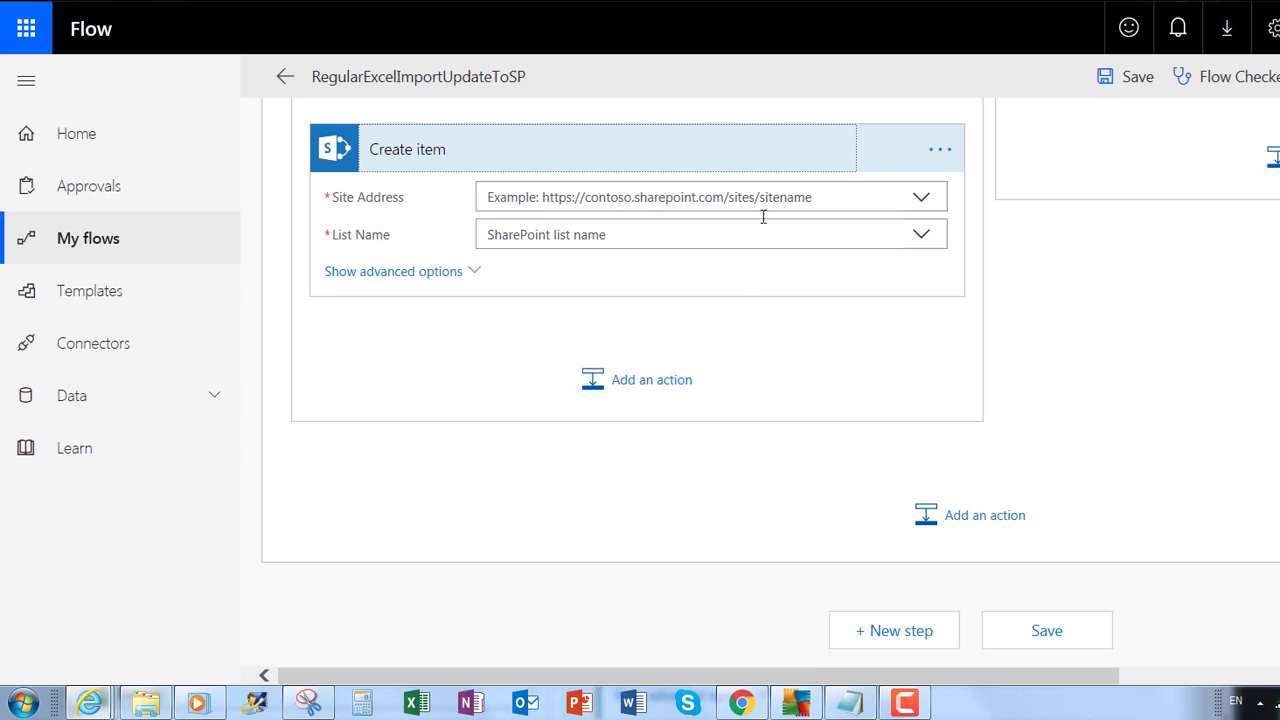
Point the Create item action at the Dev Site address and the ExportTest list.
left_click(847, 190)
left_click(605, 232)
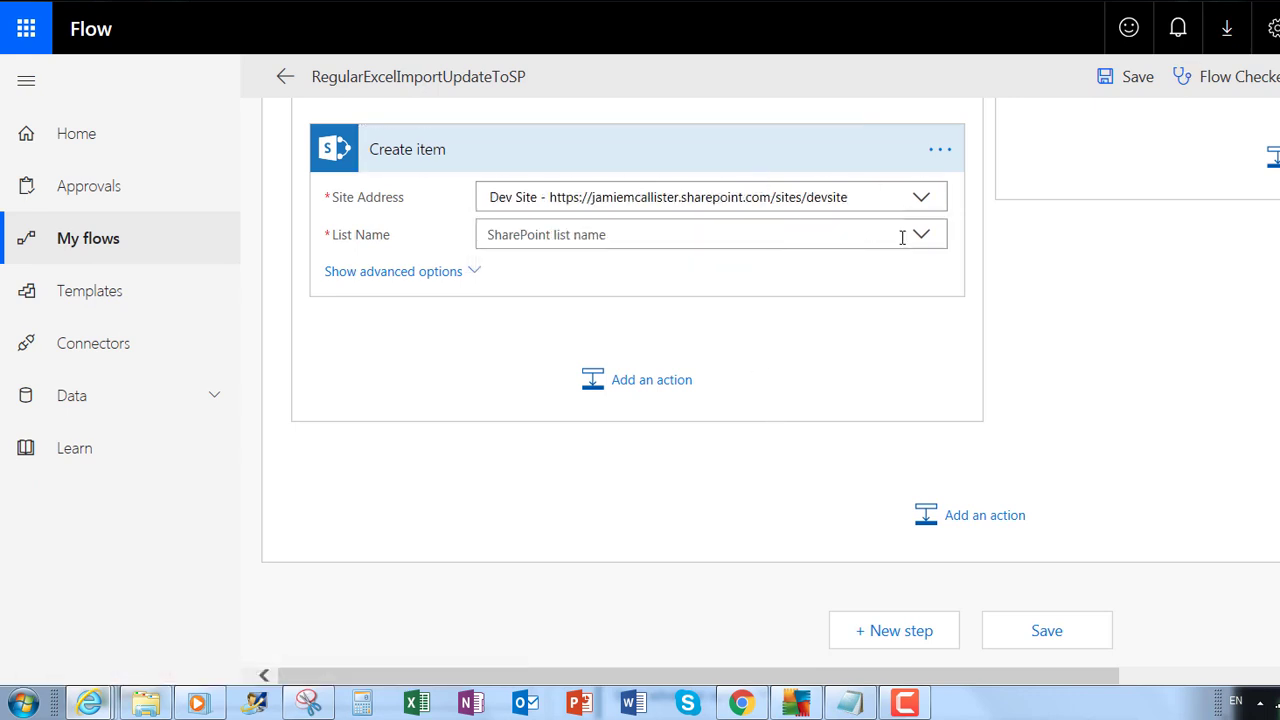
left_click(590, 240)
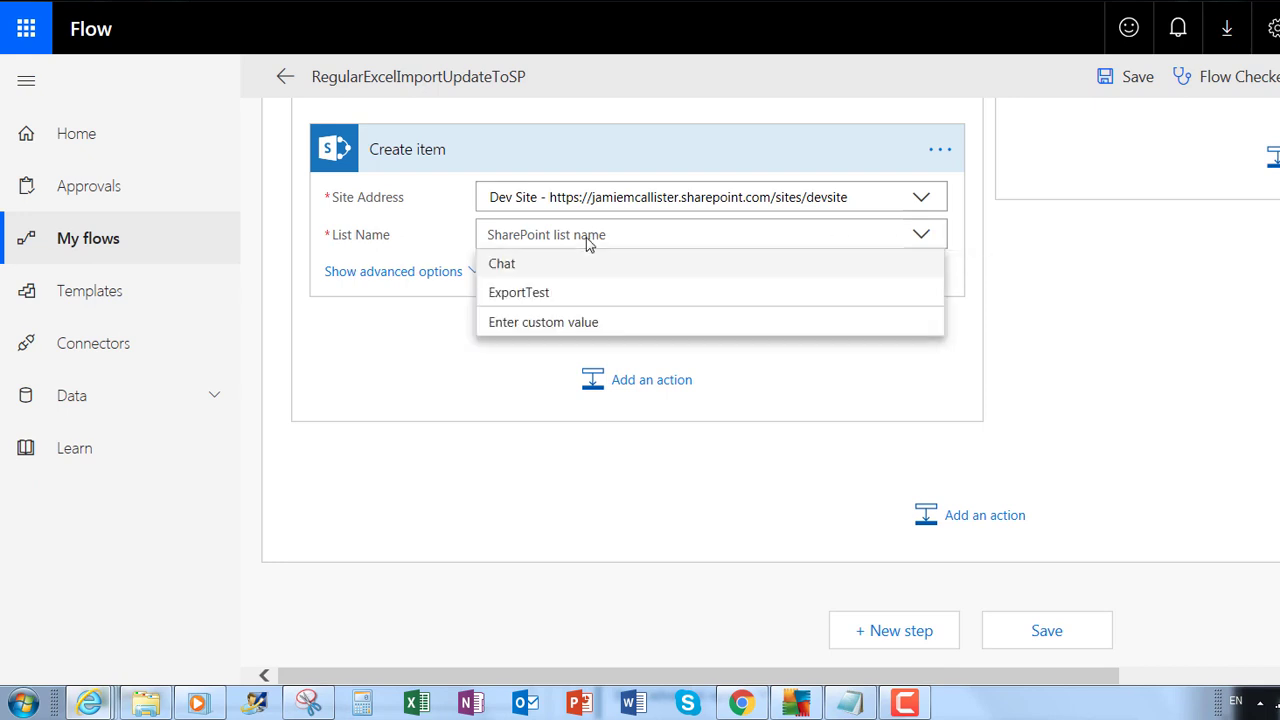
left_click(531, 293)
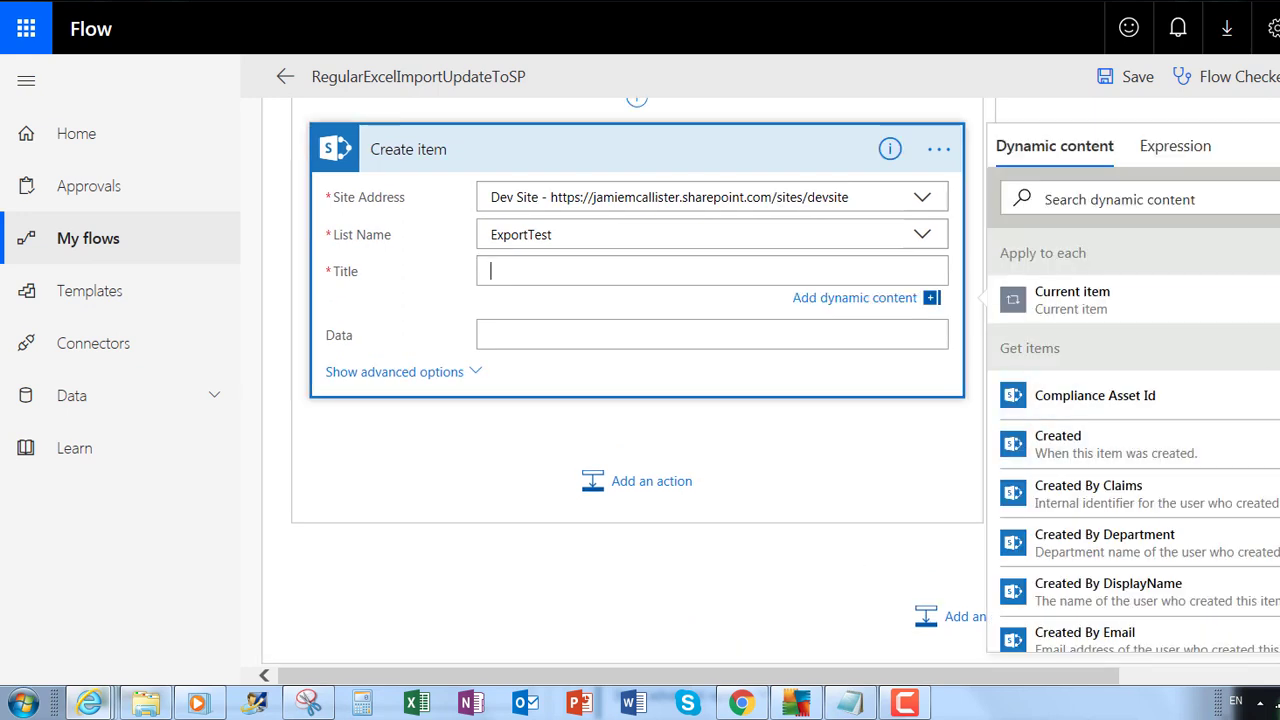
Fill the Create item action's Title and Data fields with the Title and Data dynamic values from the Excel Get rows action.
scroll(620, 380, "down", 1)
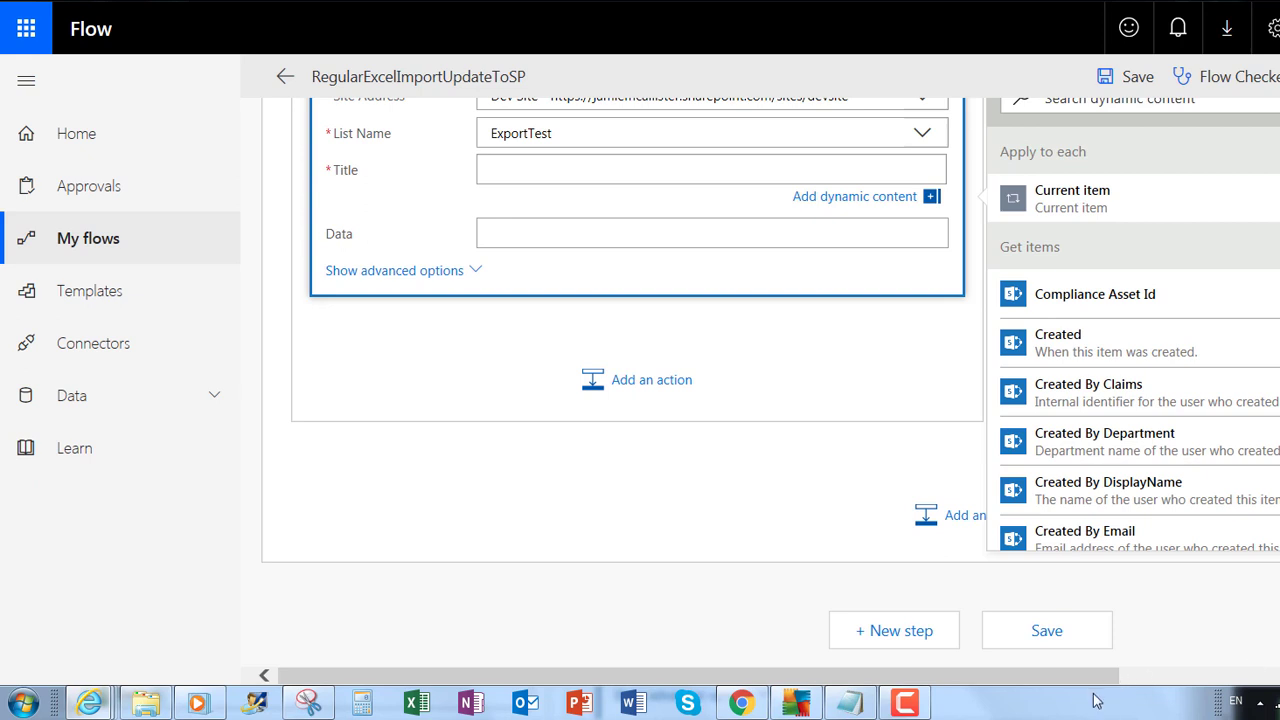
left_click(1180, 682)
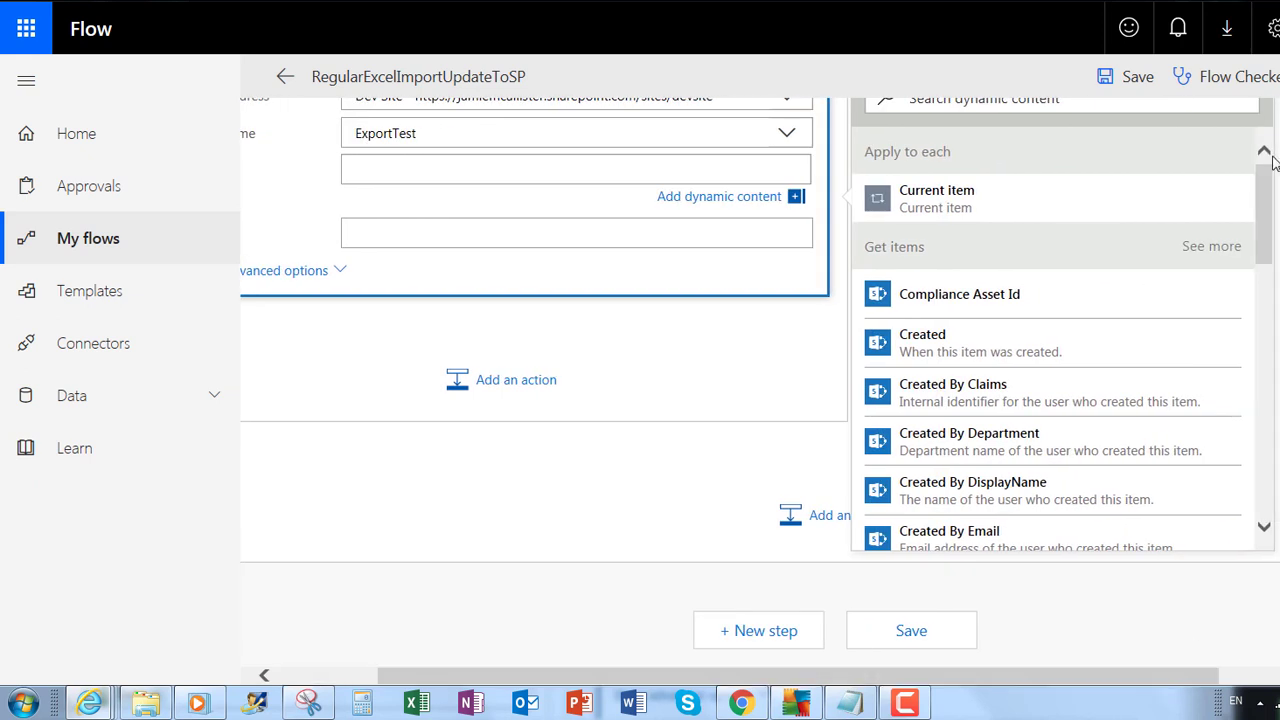
scroll(1263, 400, "down", 5)
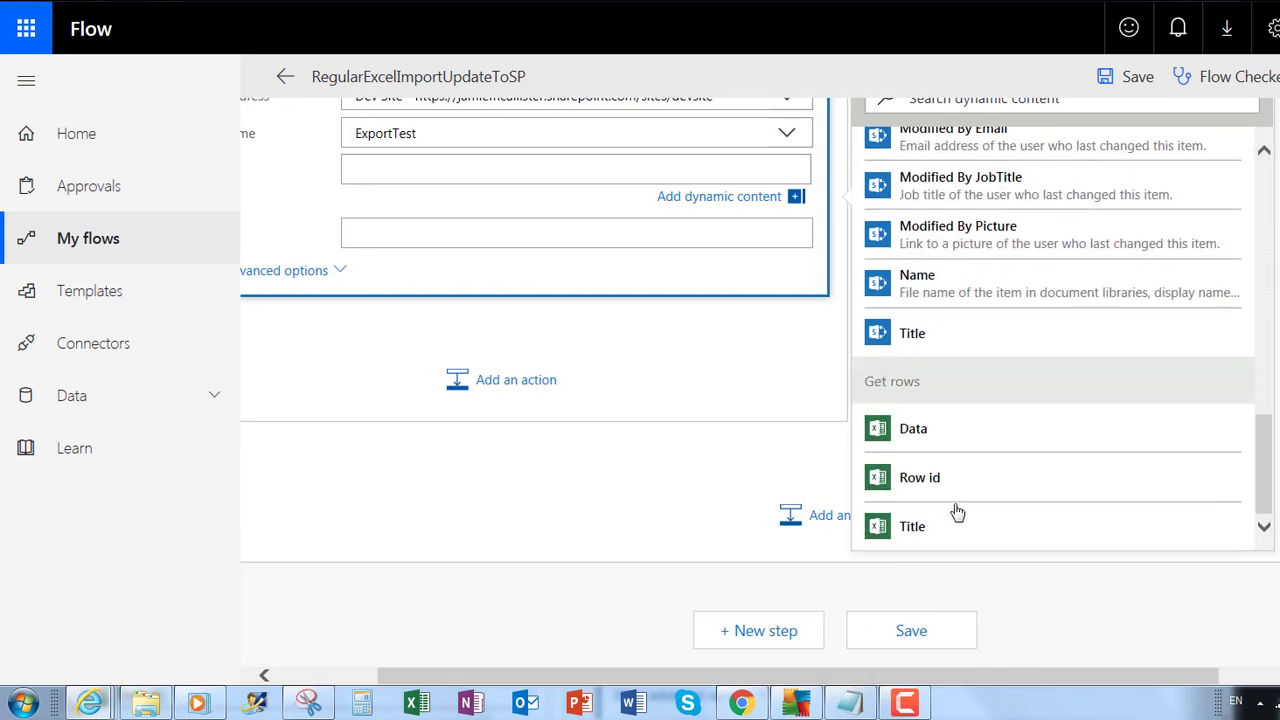
left_click(1030, 508)
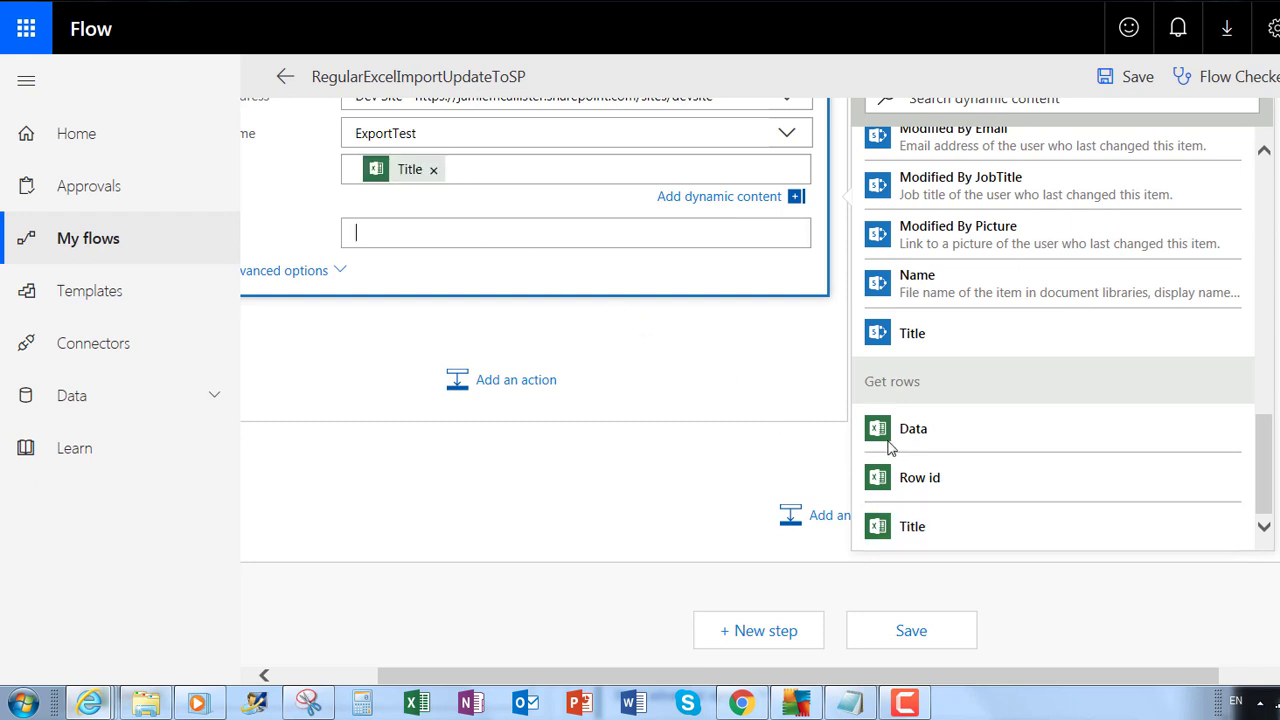
key("Tab")
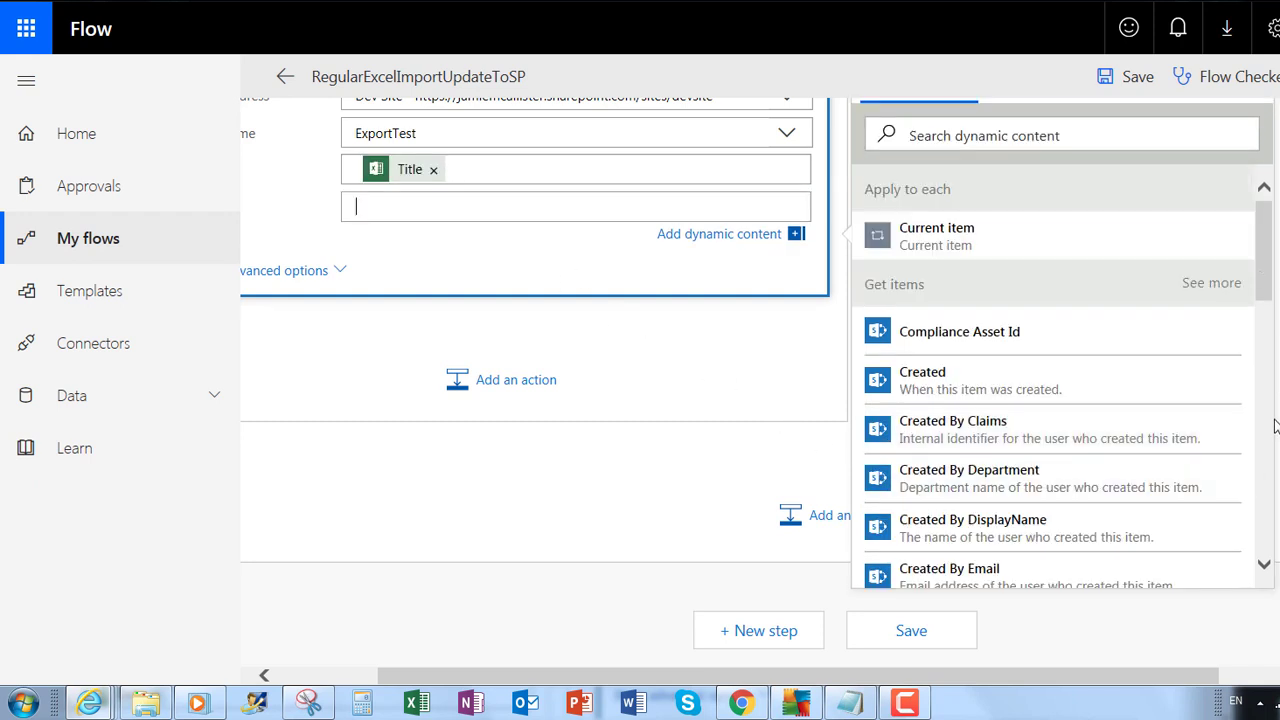
scroll(1263, 400, "down", 10)
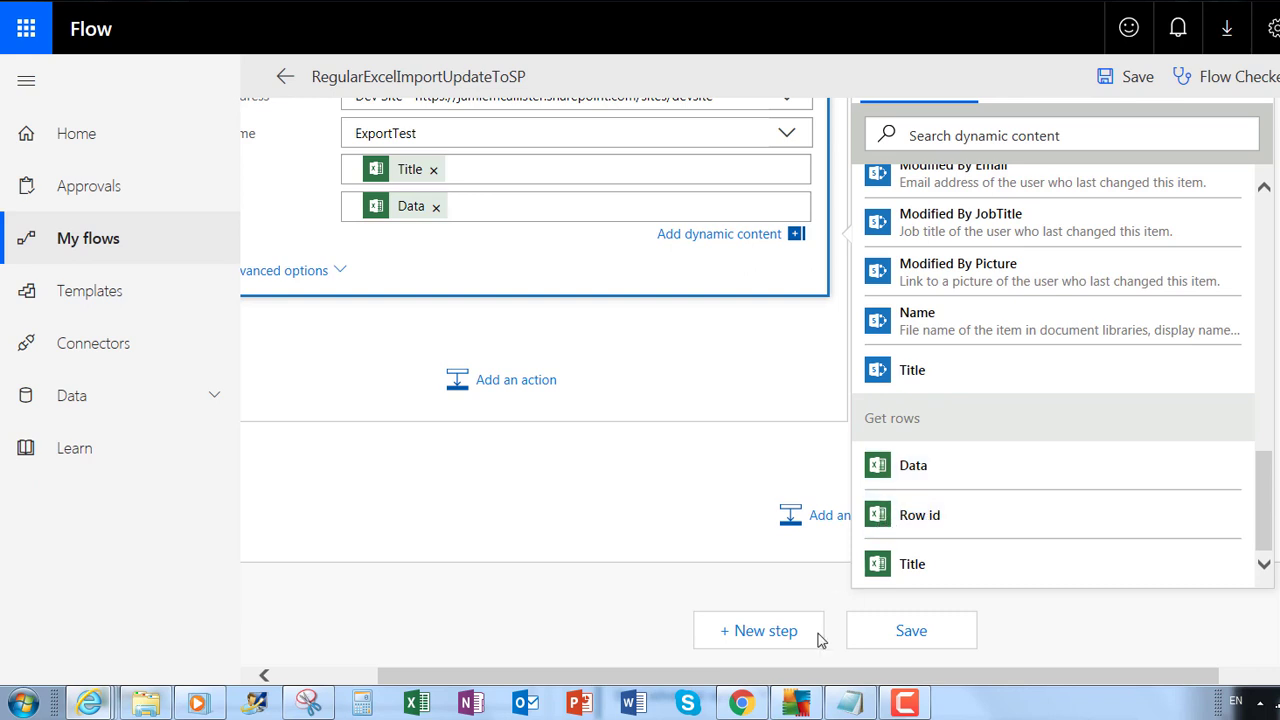
left_click_drag(630, 676, 573, 680)
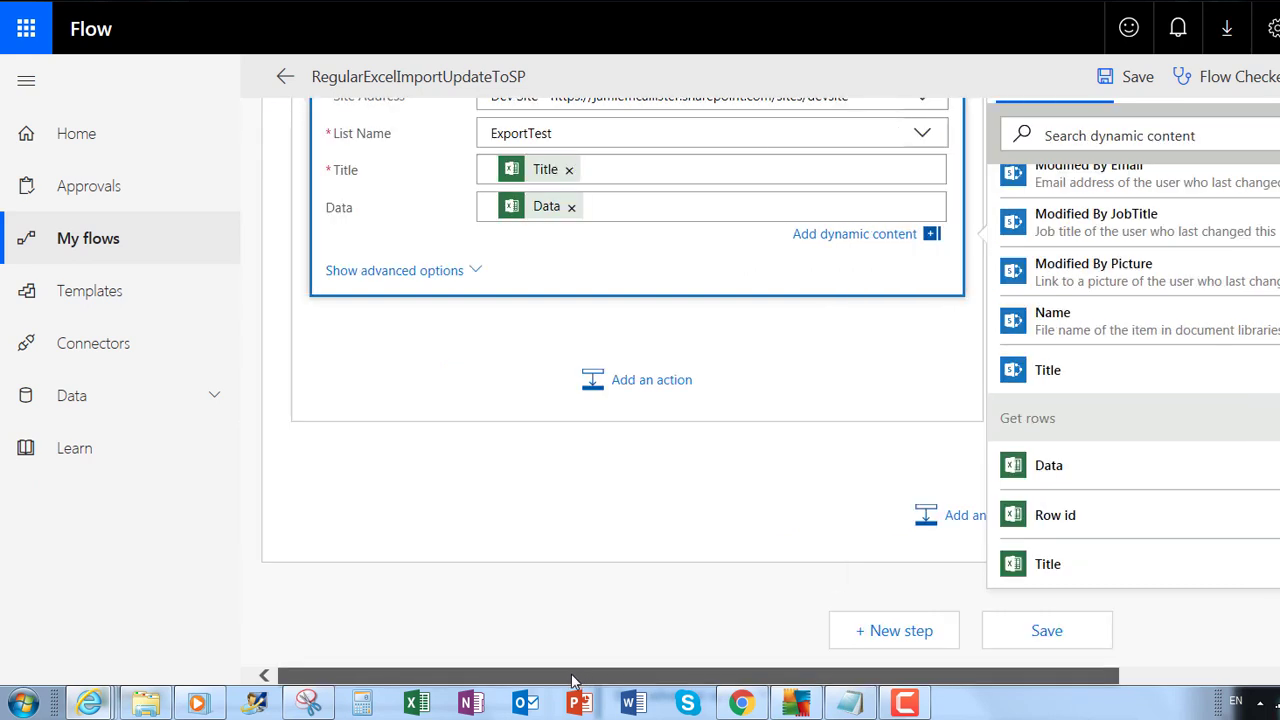
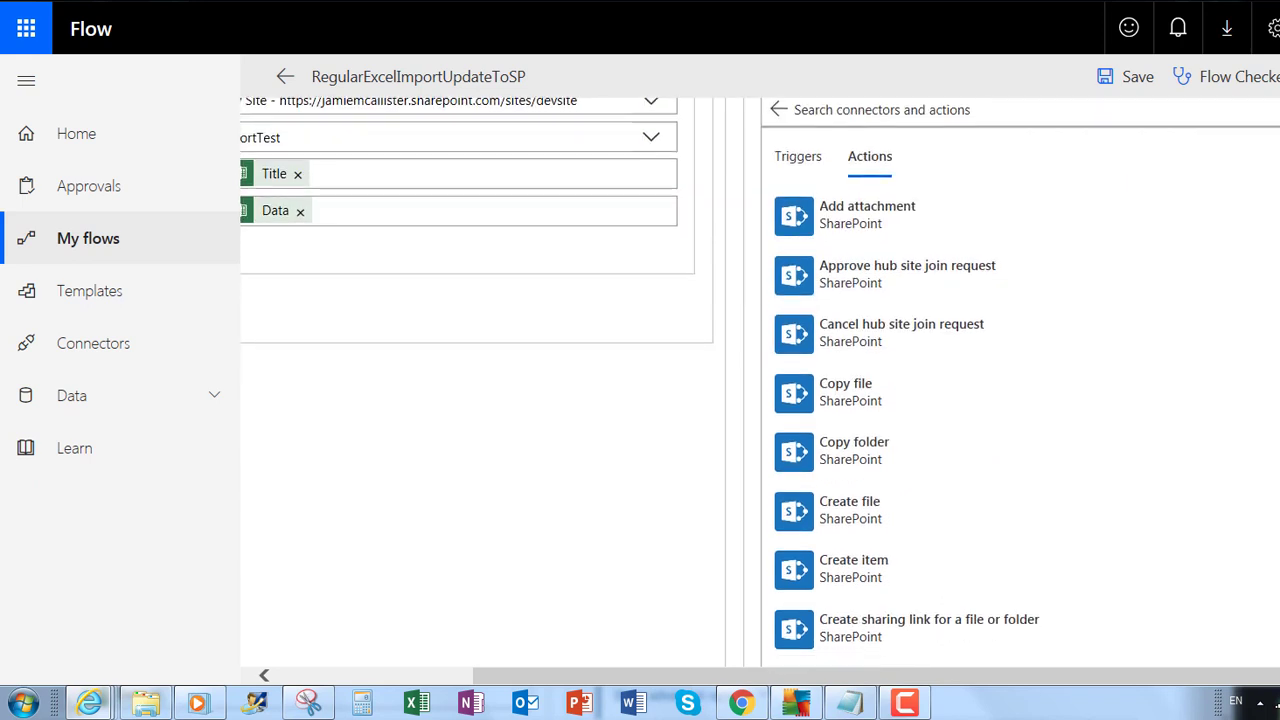
Add the SharePoint Update item action to the condition's If no branch.
scroll(1020, 430, "down", 10)
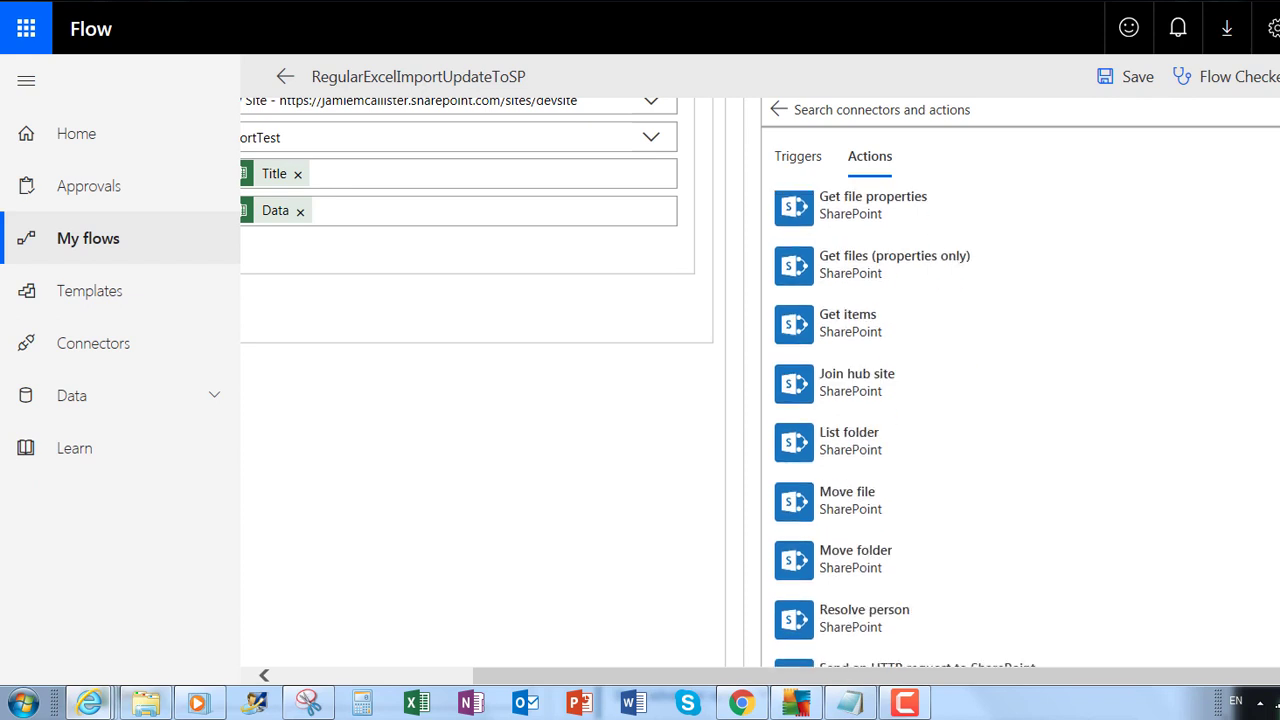
scroll(1020, 430, "down", 2)
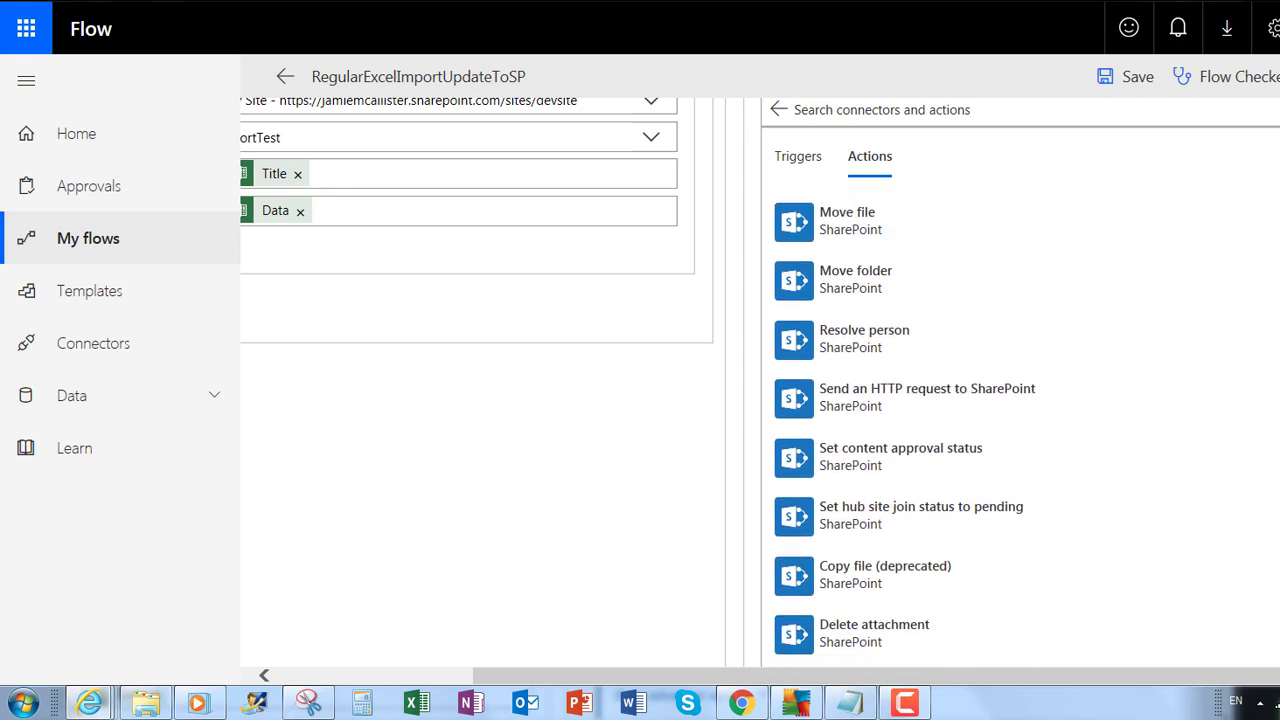
scroll(1020, 430, "down", 5)
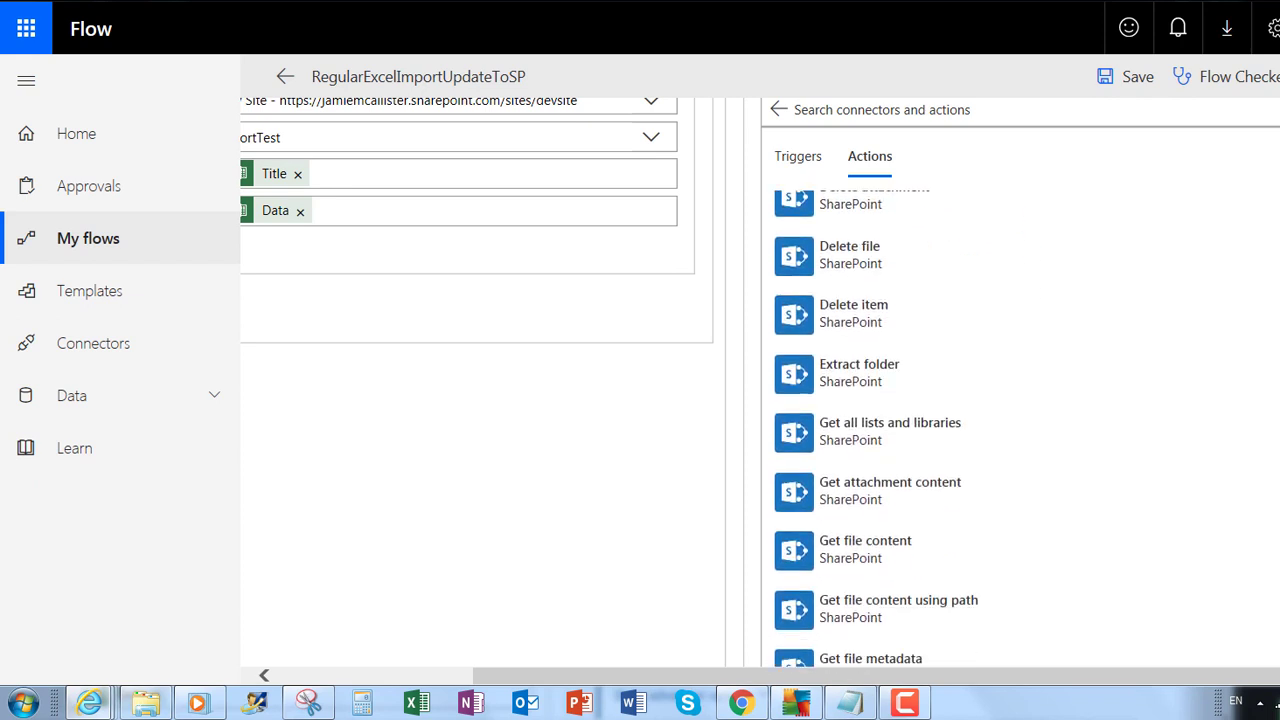
scroll(1020, 430, "down", 7)
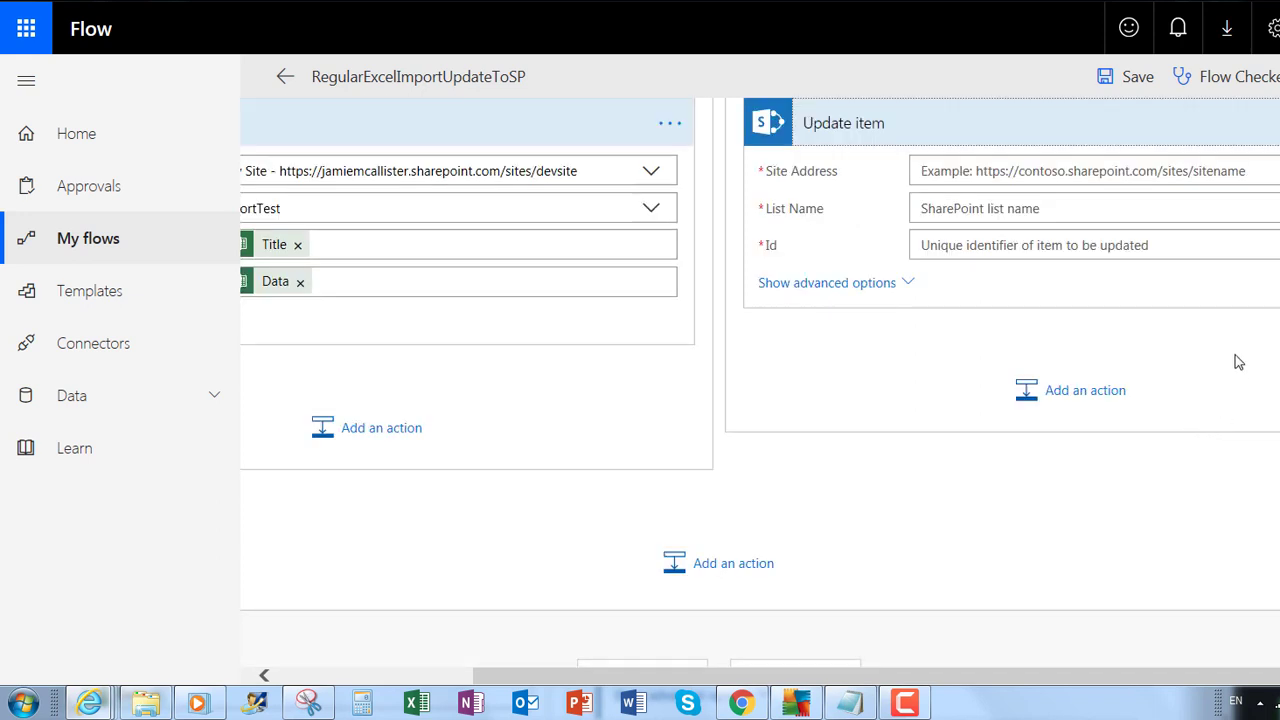
Point the Update item action at the Dev Site's ExportTest list and set its Id to the ID dynamic value from Get items.
left_click(1010, 171)
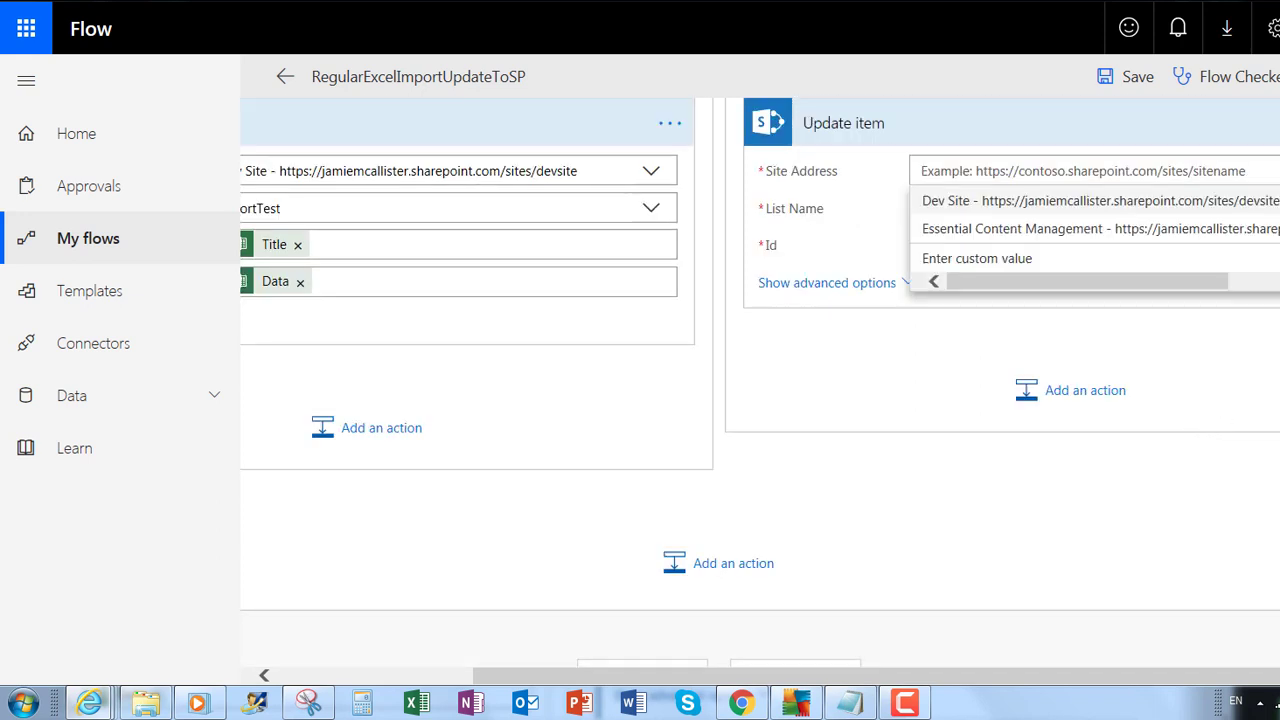
left_click(1055, 203)
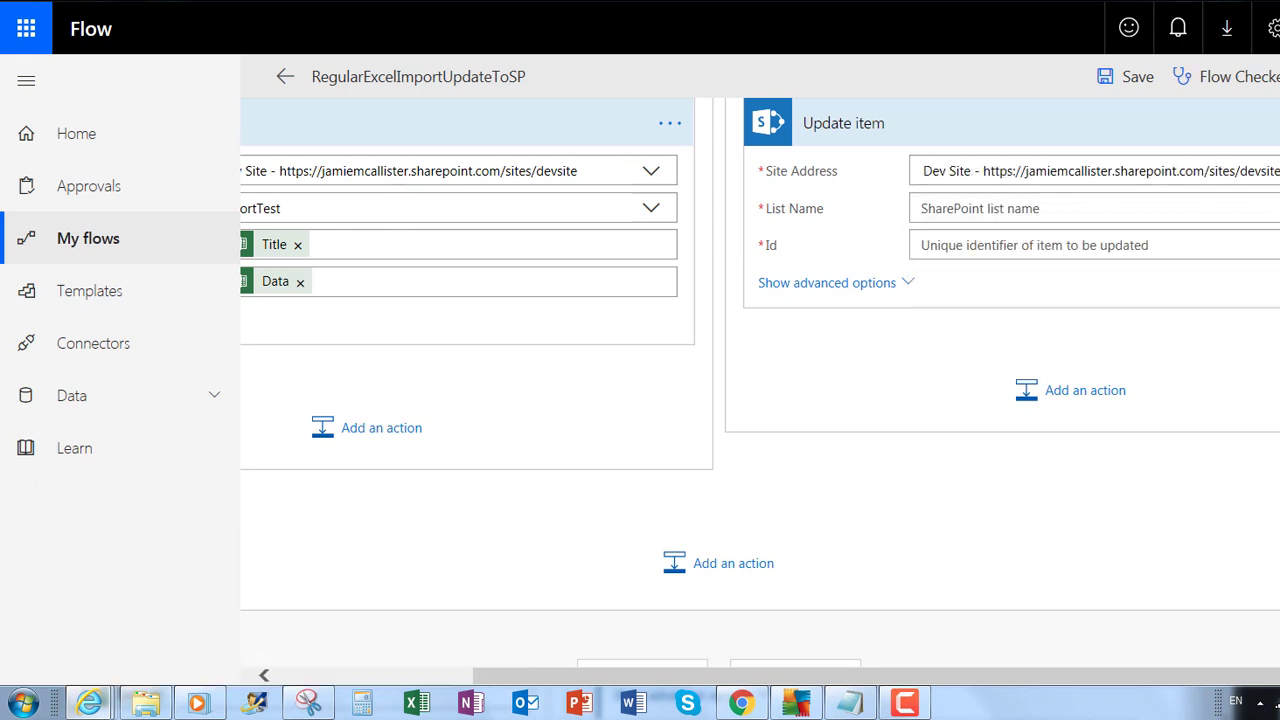
left_click(1040, 208)
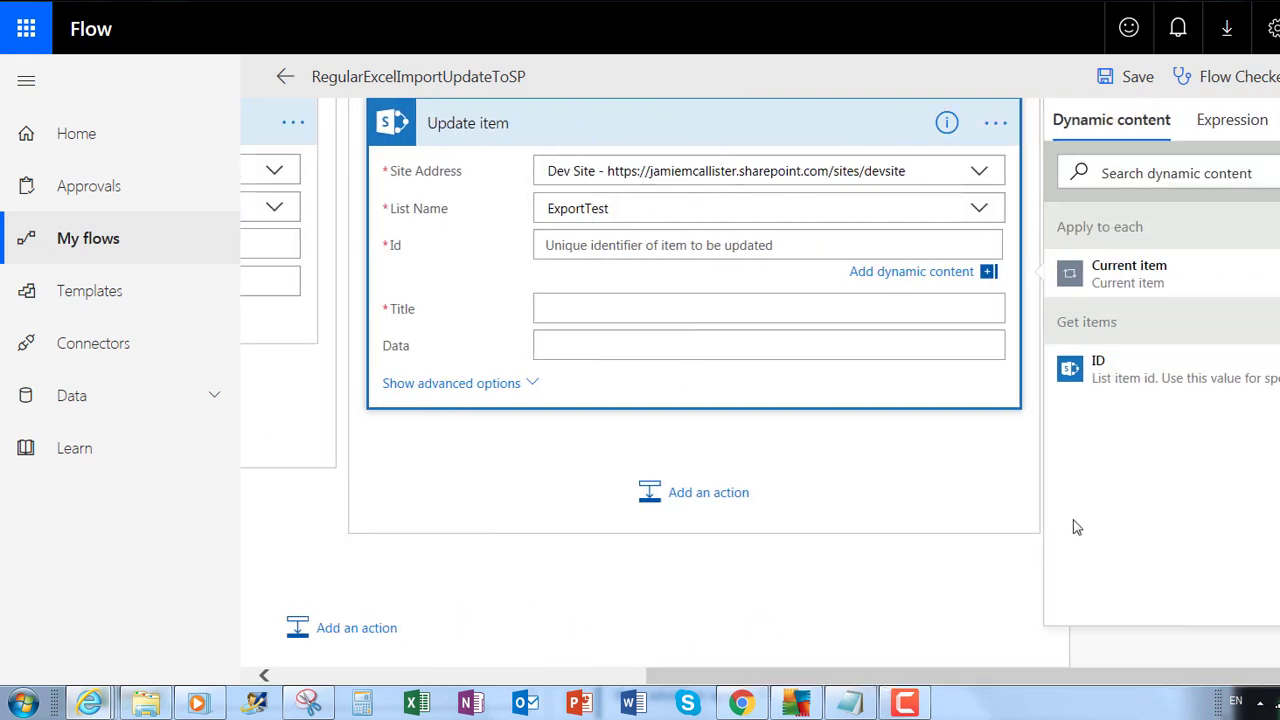
left_click(1098, 368)
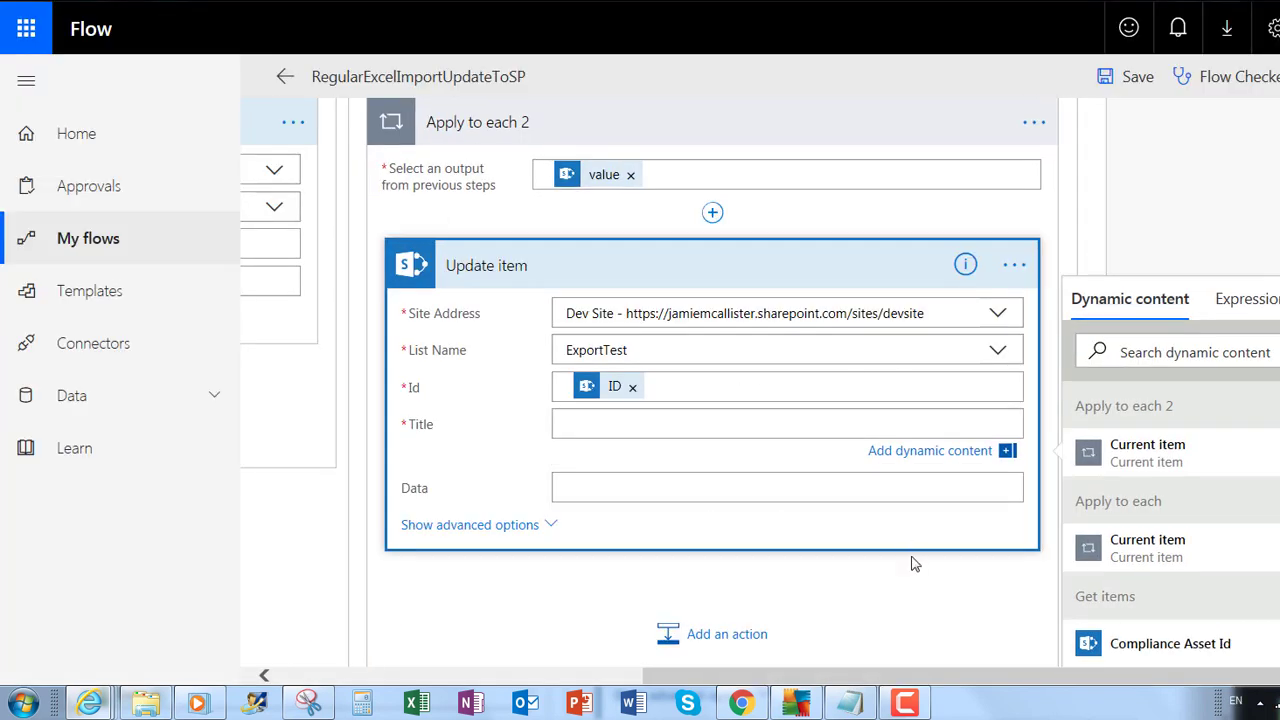
Set the Update item action's Title to the Title dynamic value from the Excel Get rows action.
left_click_drag(1030, 678, 1100, 672)
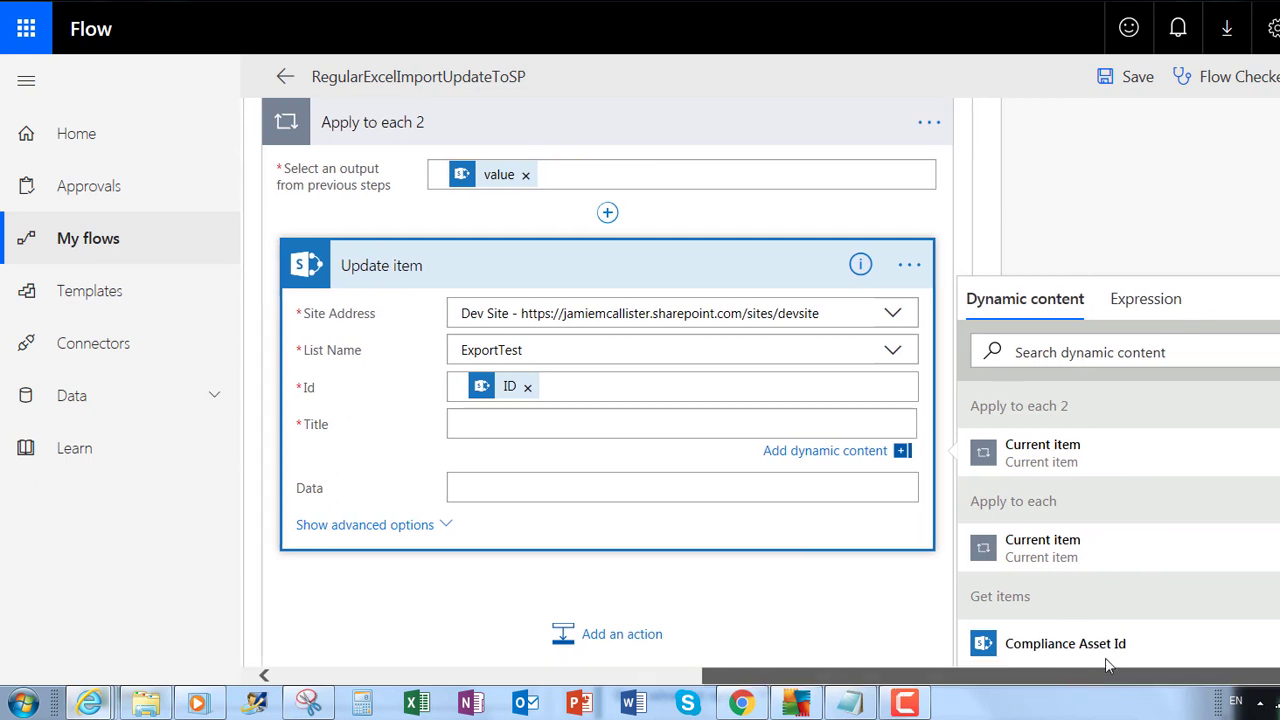
scroll(1120, 500, "down", 10)
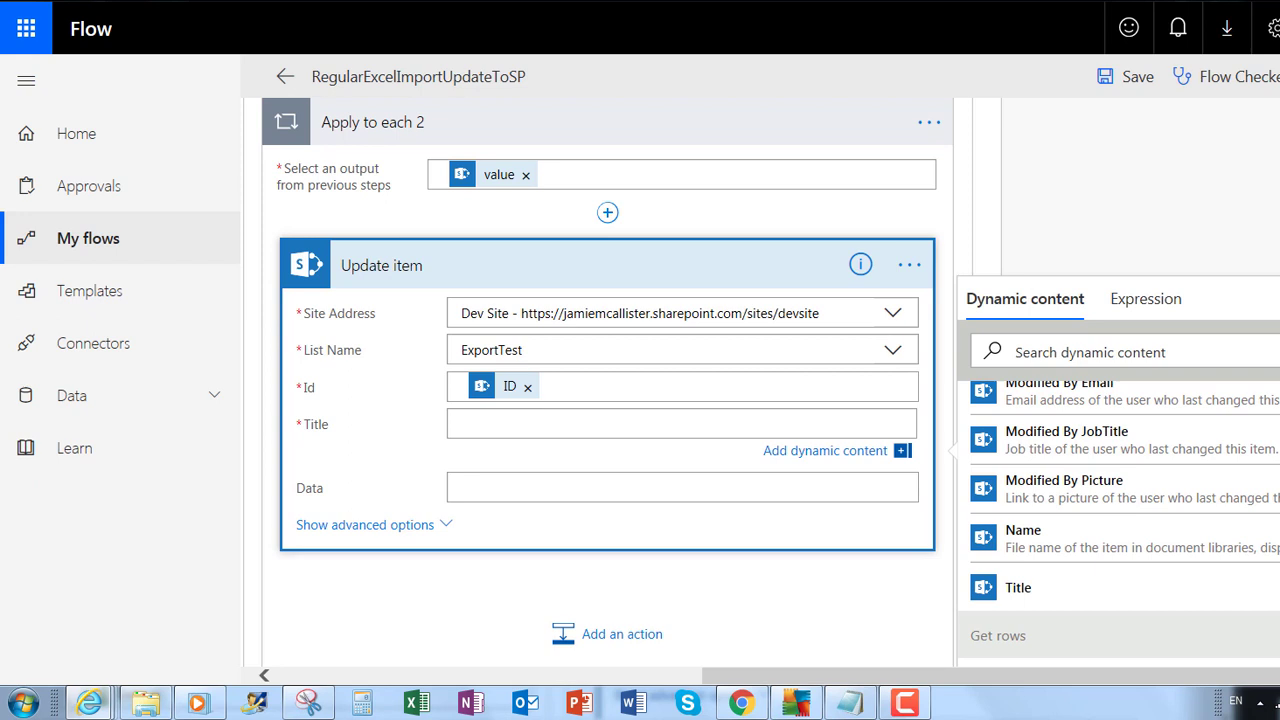
scroll(760, 382, "down", 4)
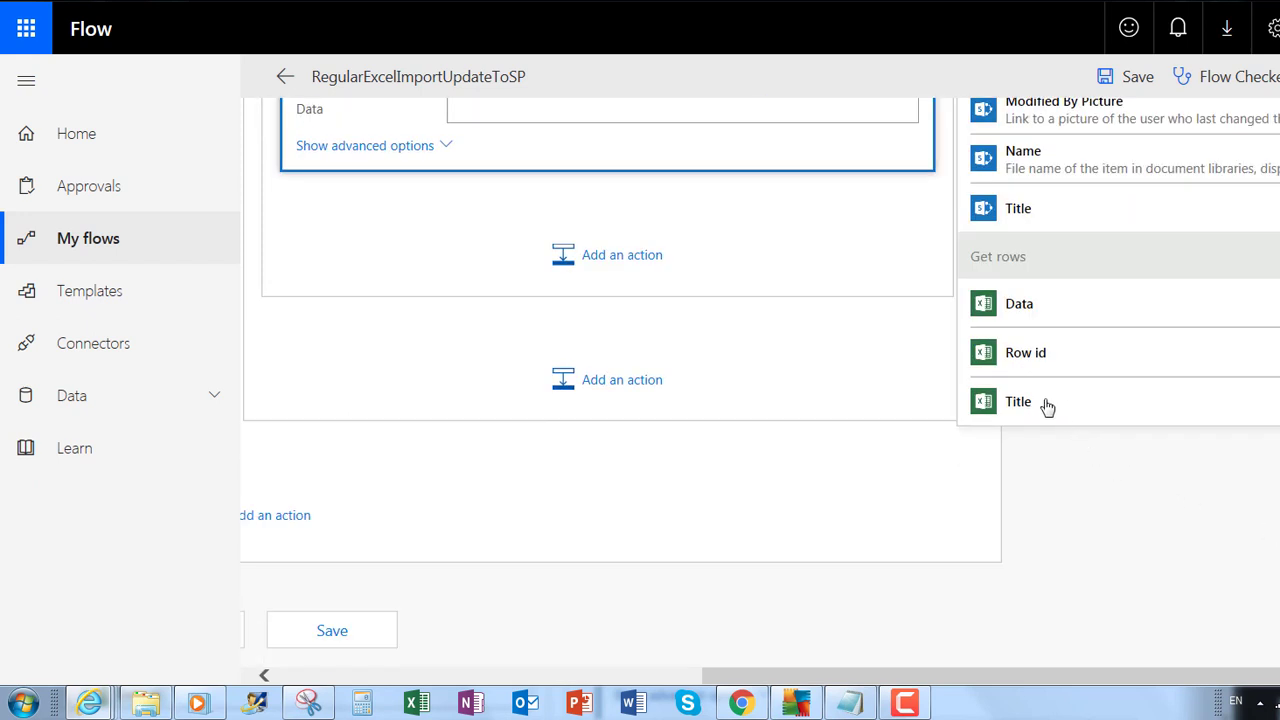
scroll(1148, 466, "up", 1)
left_click(1130, 446)
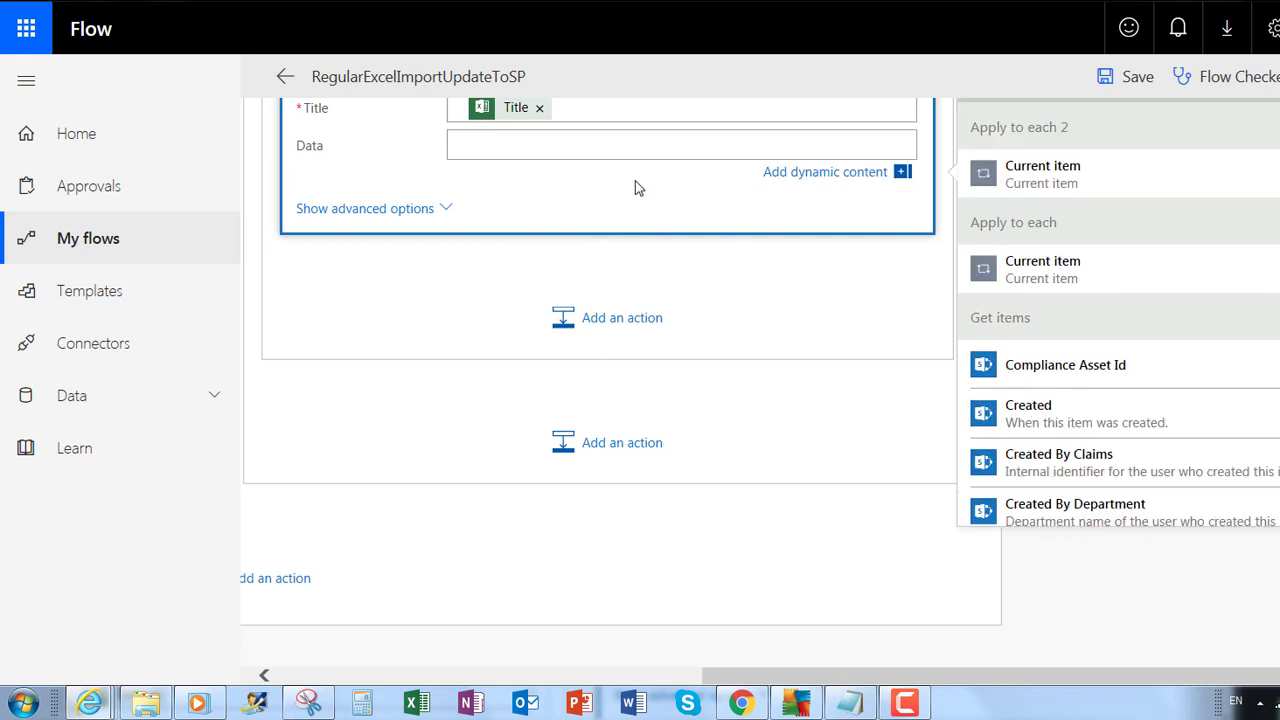
Set the Update item action's Data field to the Excel Get rows Data value, removing the mistakenly inserted Compliance Asset Id.
left_click(1062, 365)
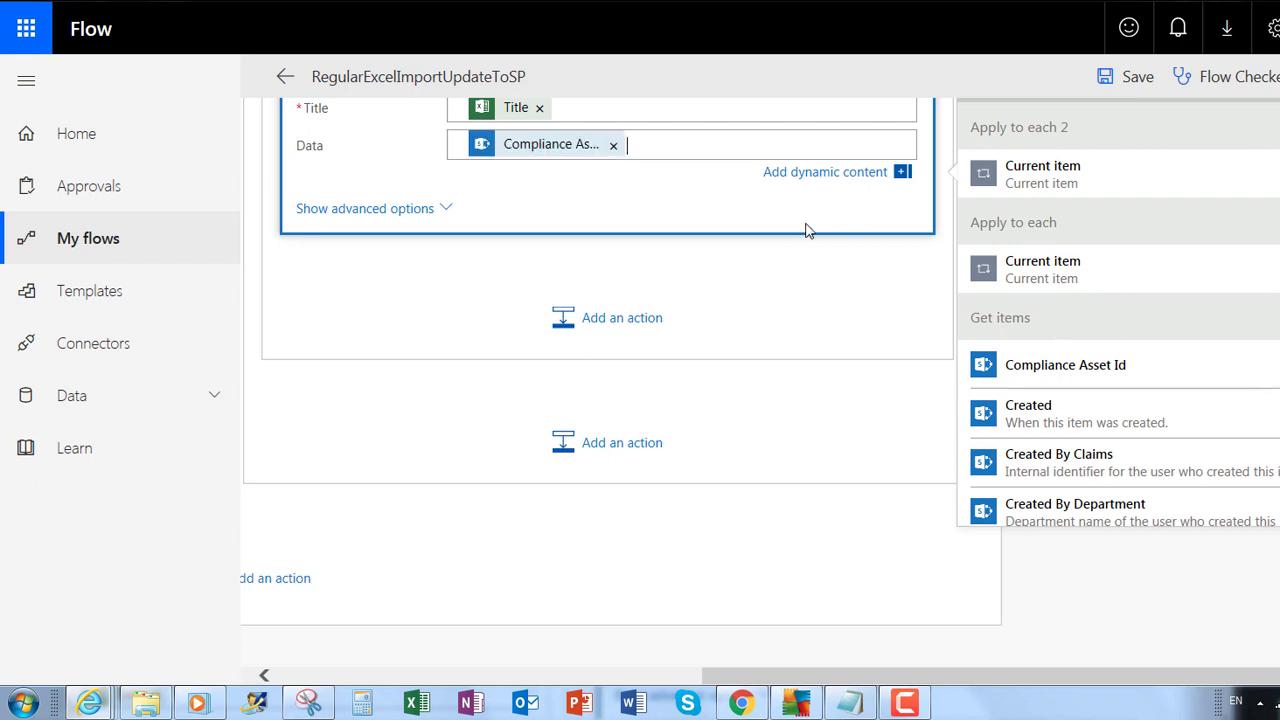
left_click(614, 146)
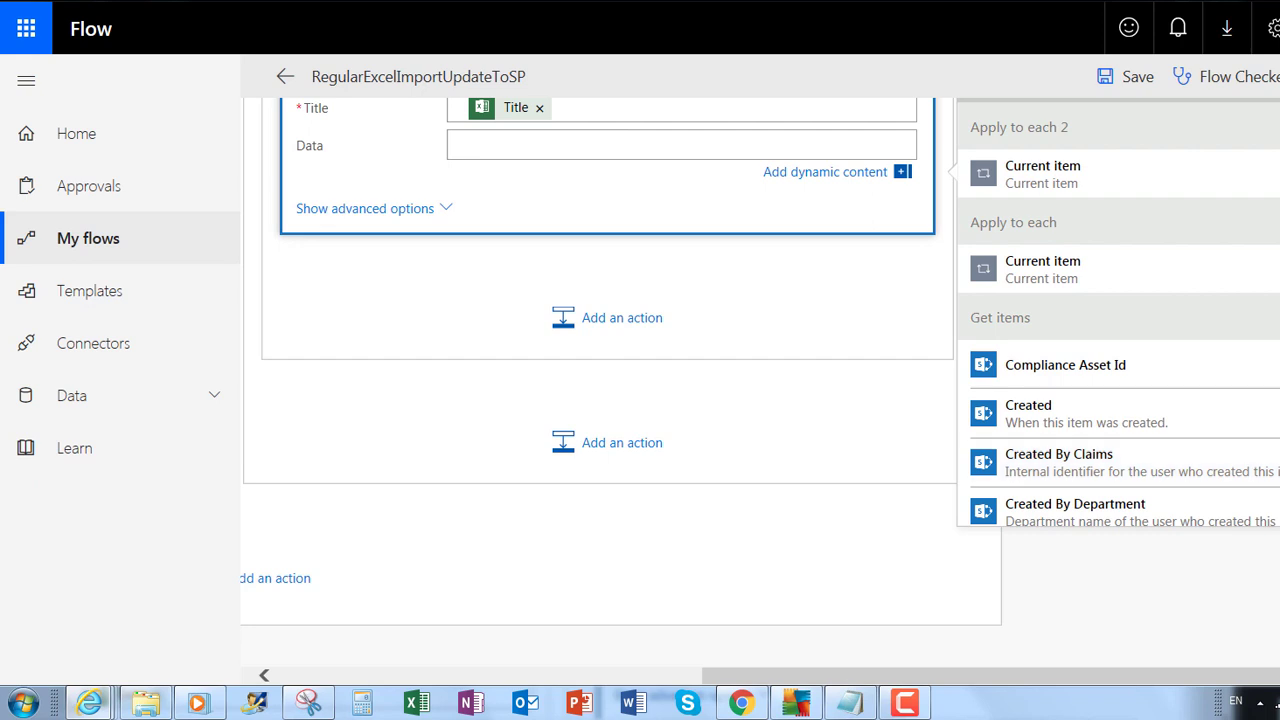
scroll(1215, 455, "down", 3)
scroll(1120, 400, "down", 5)
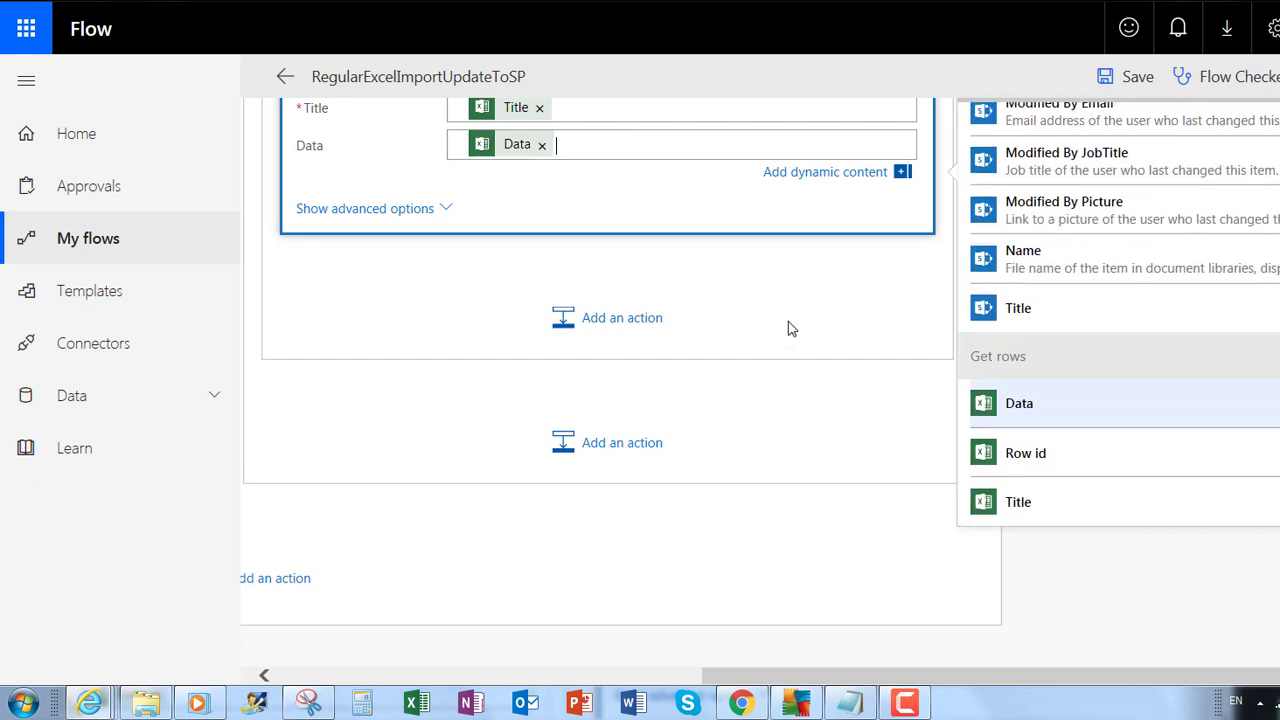
Save the flow RegularExcelImportUpdateToSP and run it immediately.
scroll(755, 314, "up", 3)
scroll(755, 311, "up", 5)
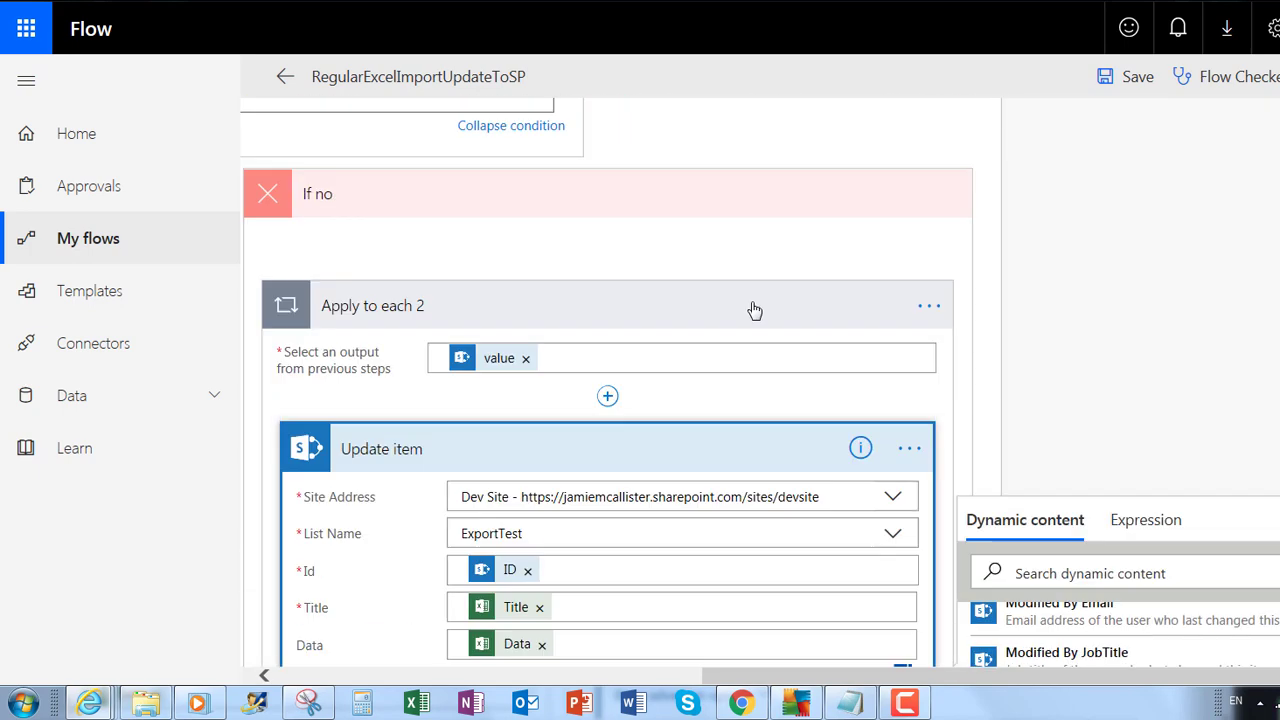
left_click(1133, 78)
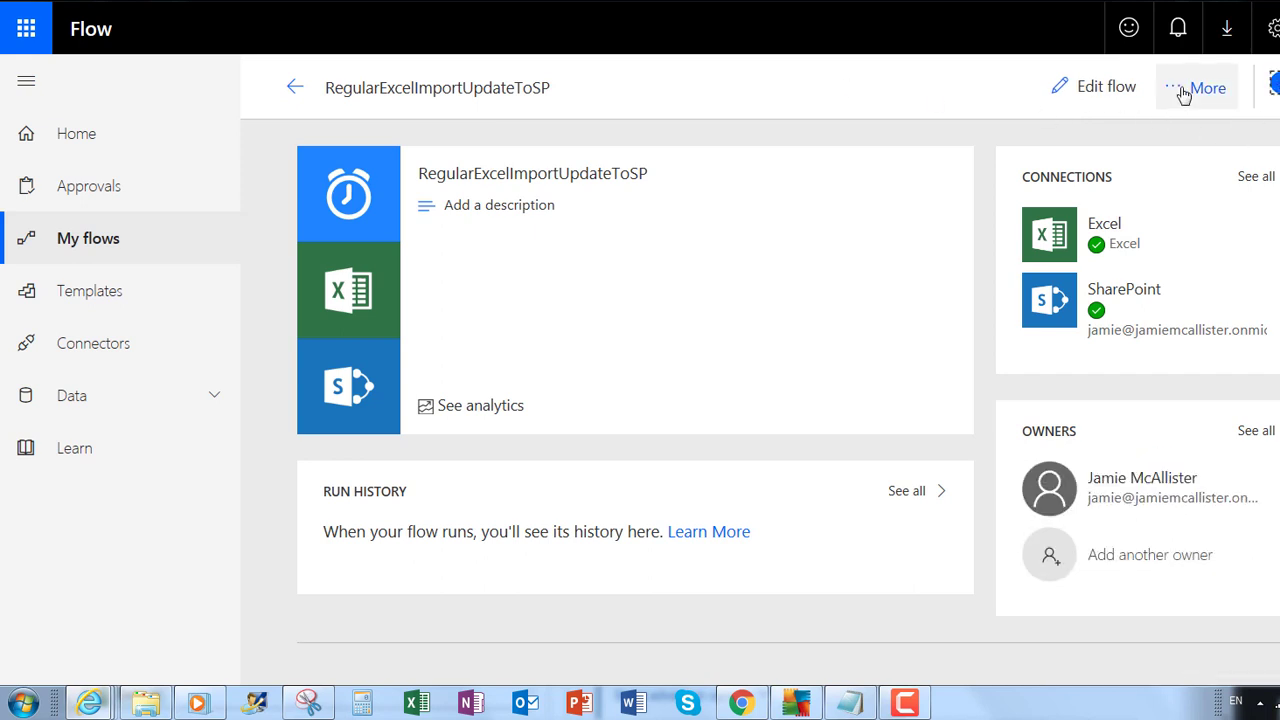
left_click(1184, 94)
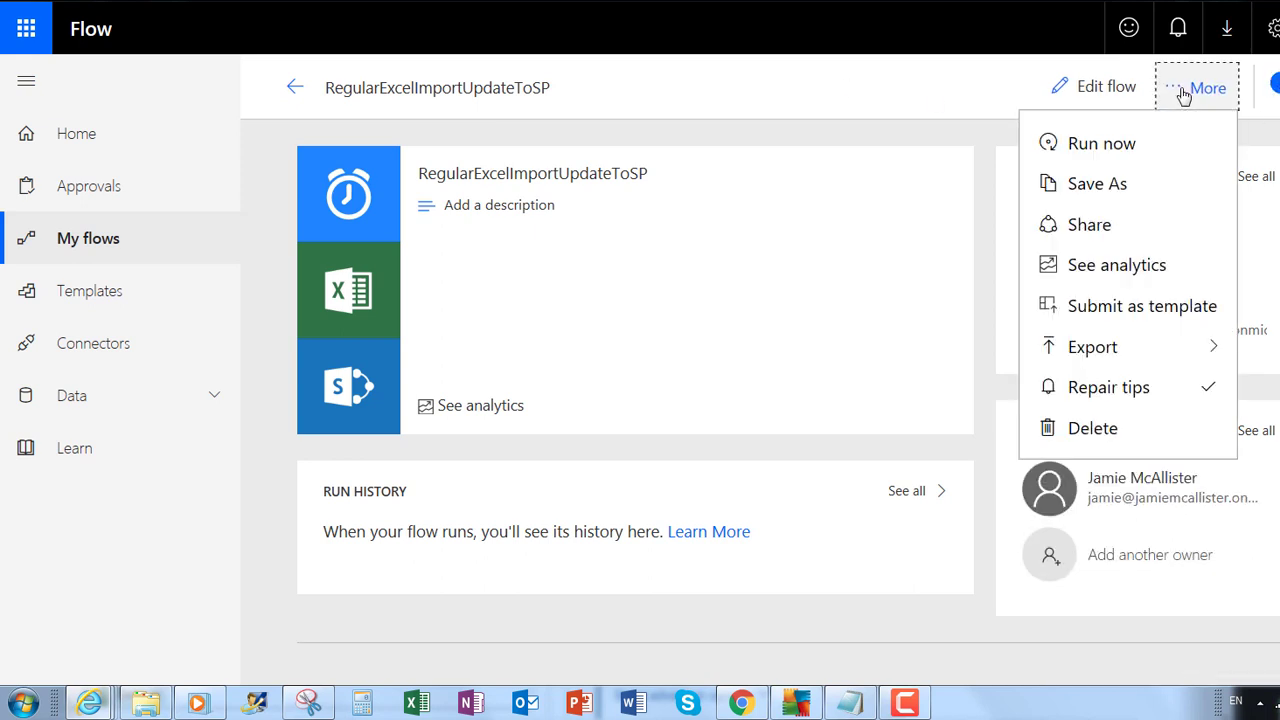
left_click(1103, 150)
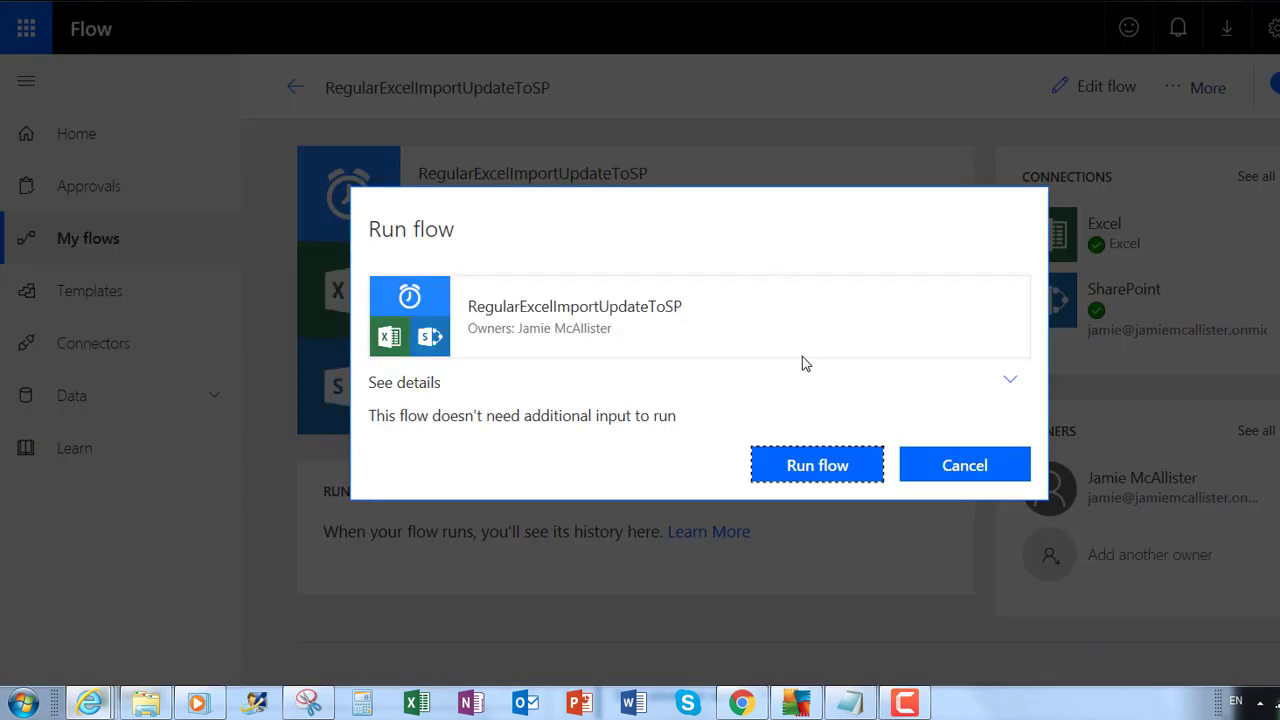
key("Return")
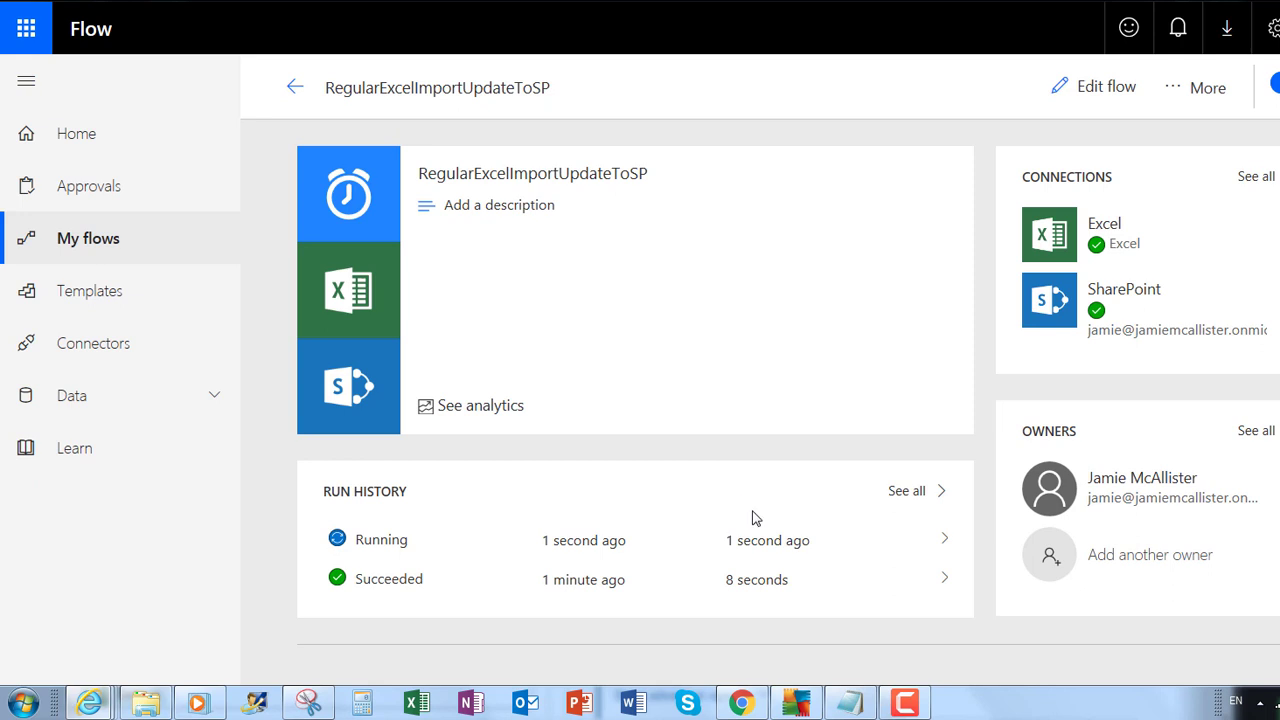
Open the latest run's details, and switch to the SharePoint ExportTest list to check its items against the Excel rows.
left_click(771, 549)
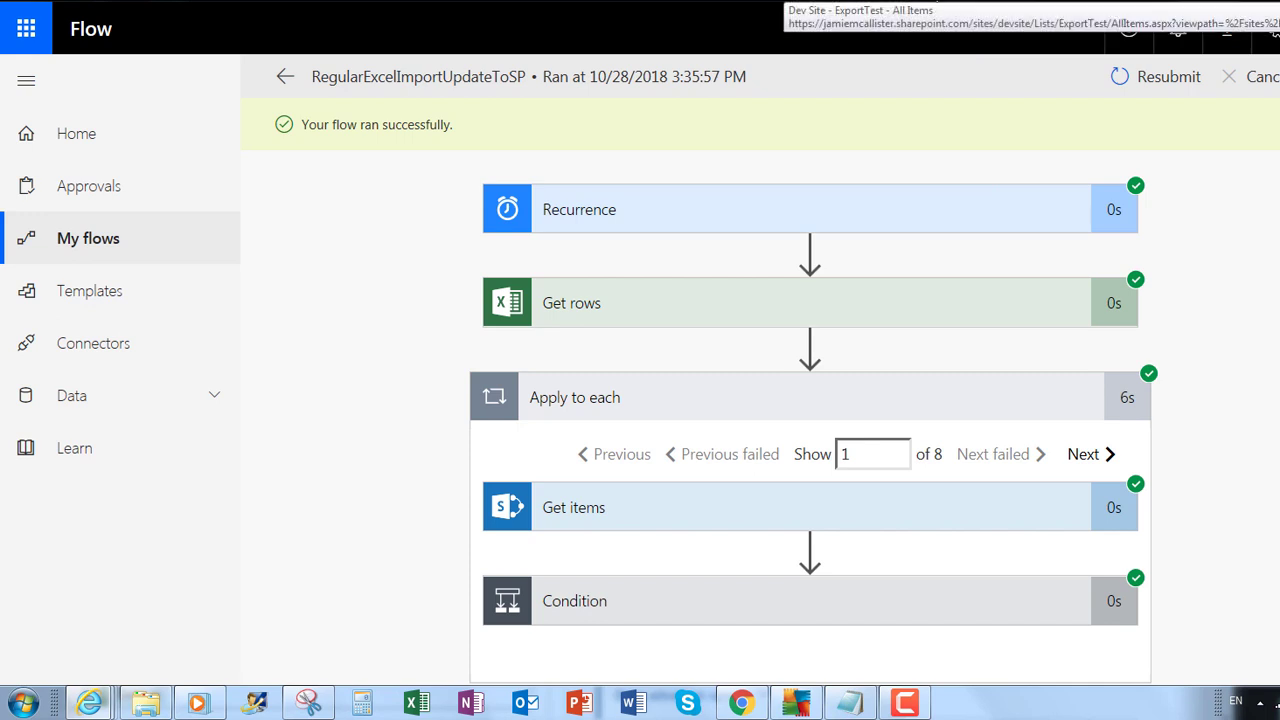
left_click(930, 5)
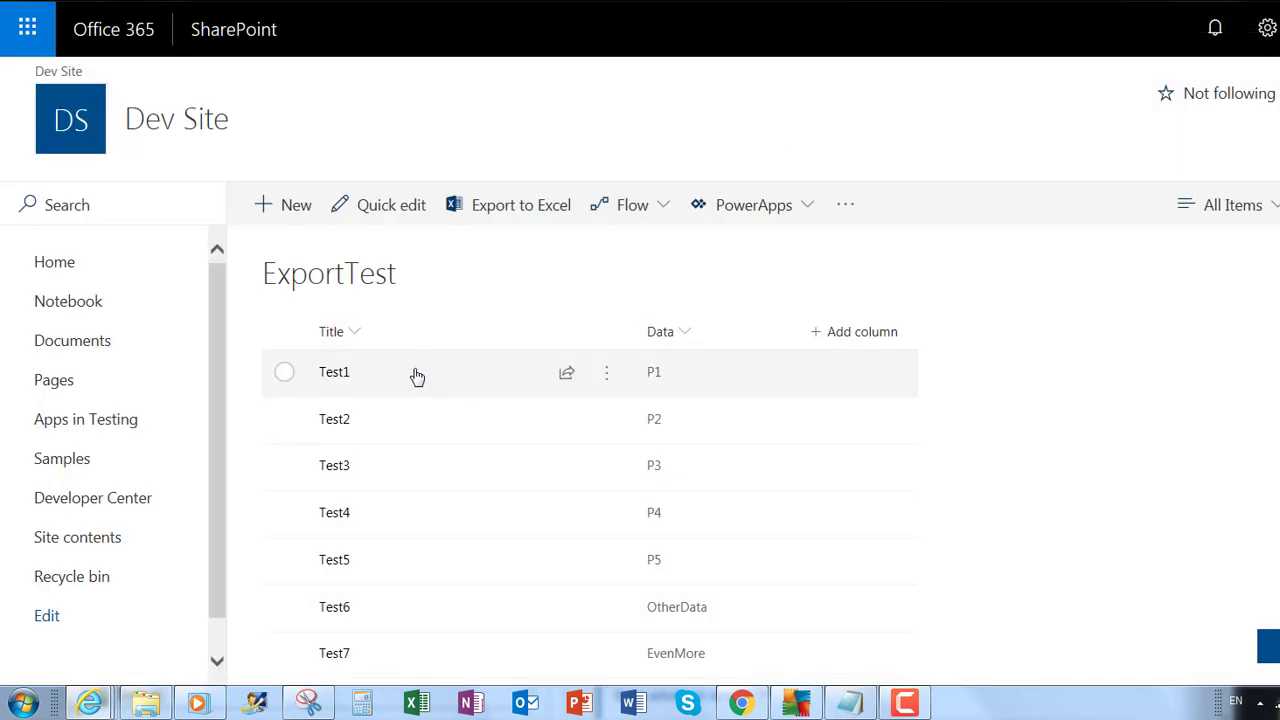
scroll(403, 510, "down", 2)
scroll(402, 511, "up", 2)
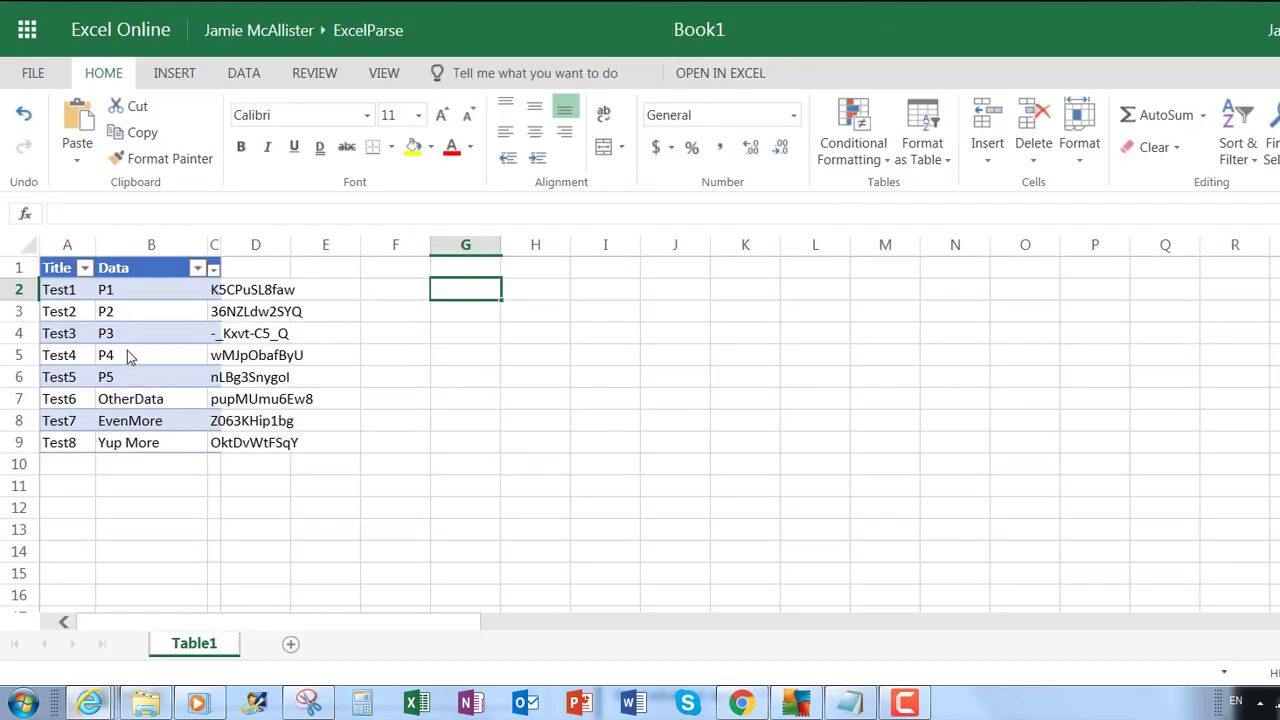
In the Excel table, set the Data value of the Test4 row to CHANGE.
left_click(125, 362)
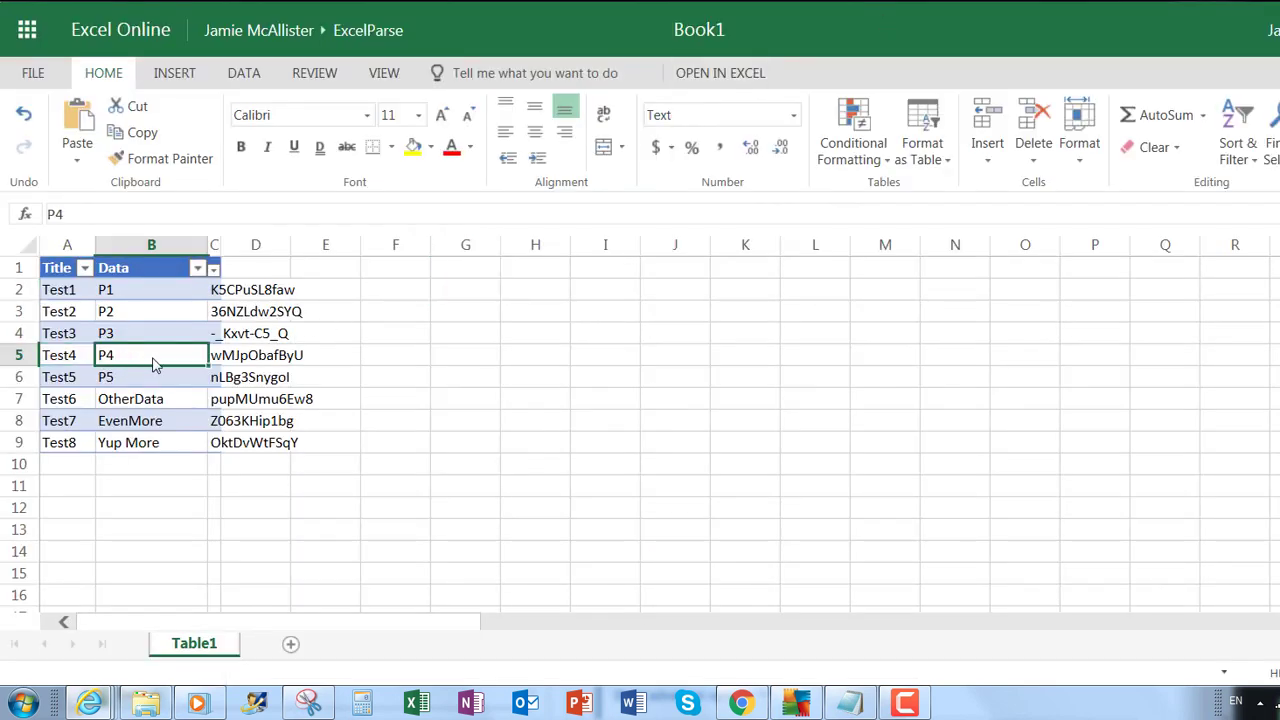
key("BackSpace")
type("CHANGE")
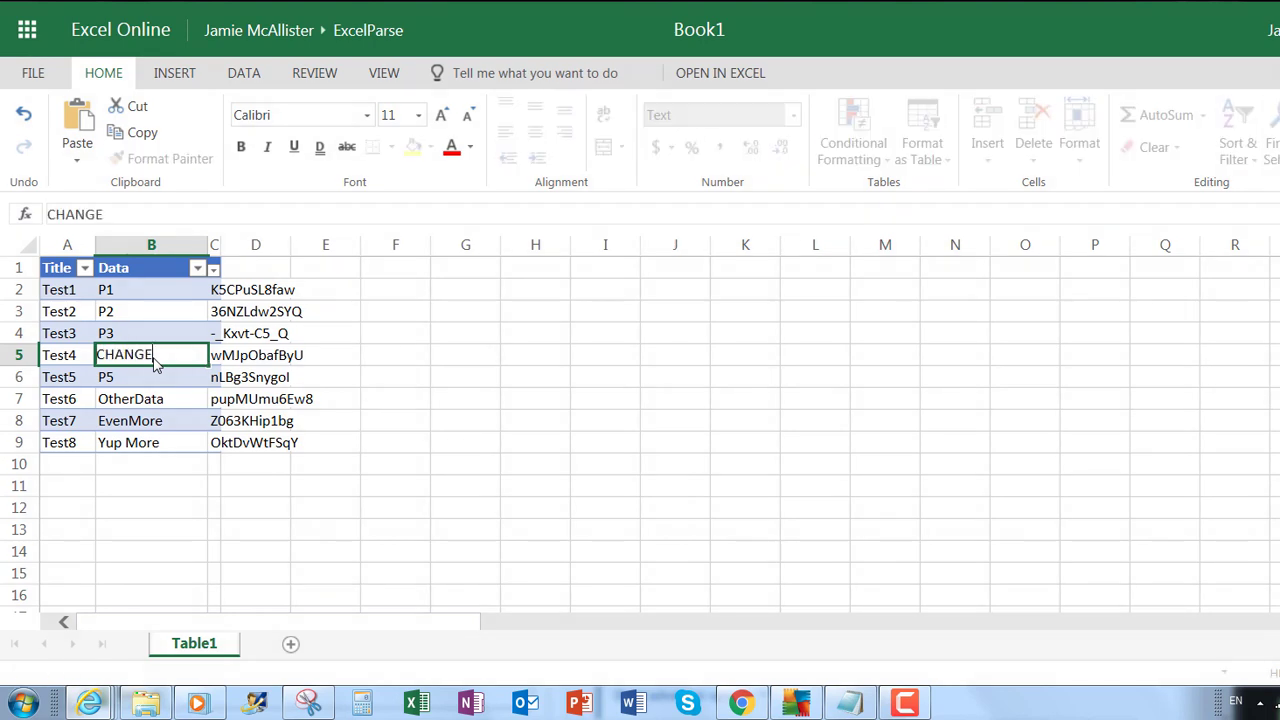
left_click(387, 304)
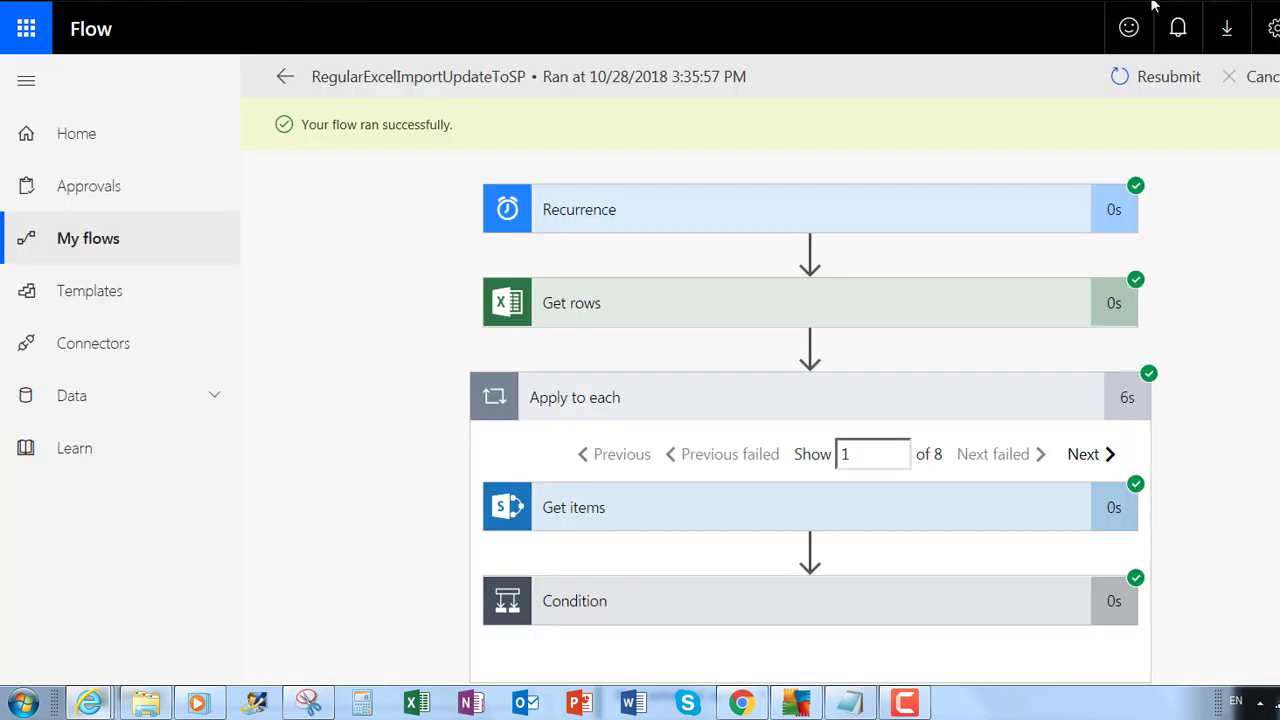
Switch to the flow RegularExcelImportUpdateToSP, run it again with the edited Excel data, and dismiss the run confirmation.
left_click(1172, 80)
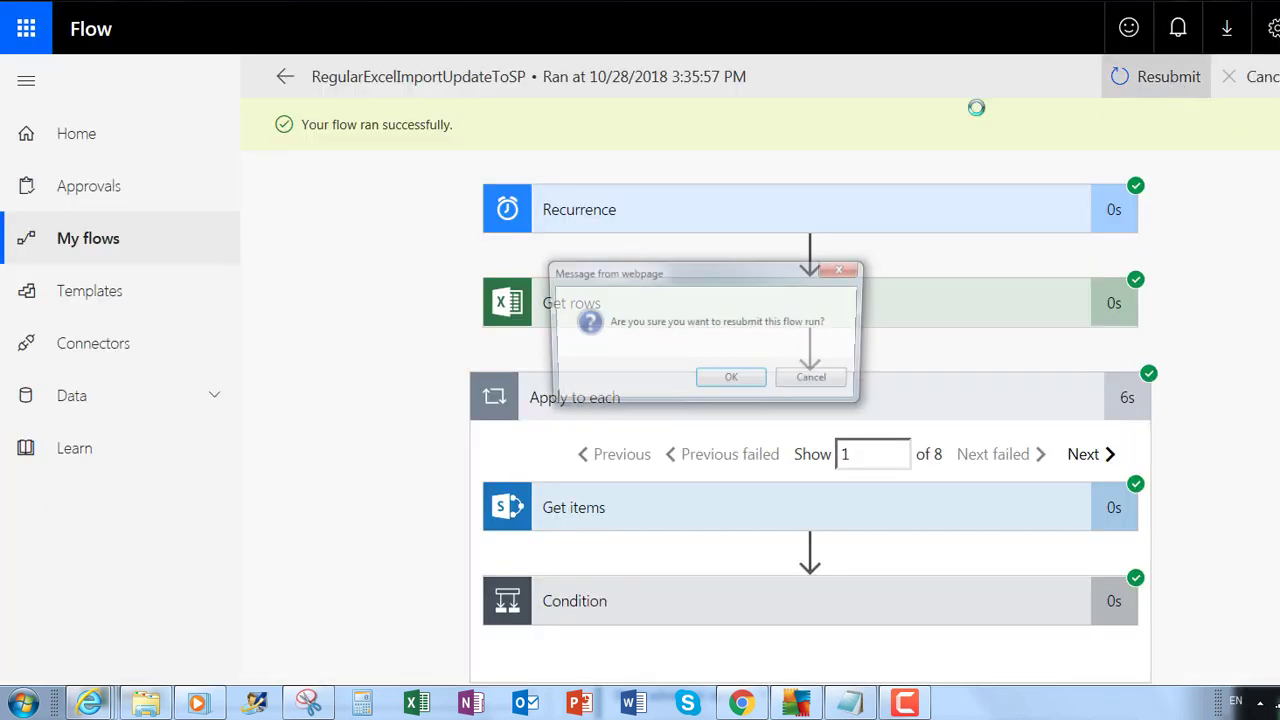
key("Return")
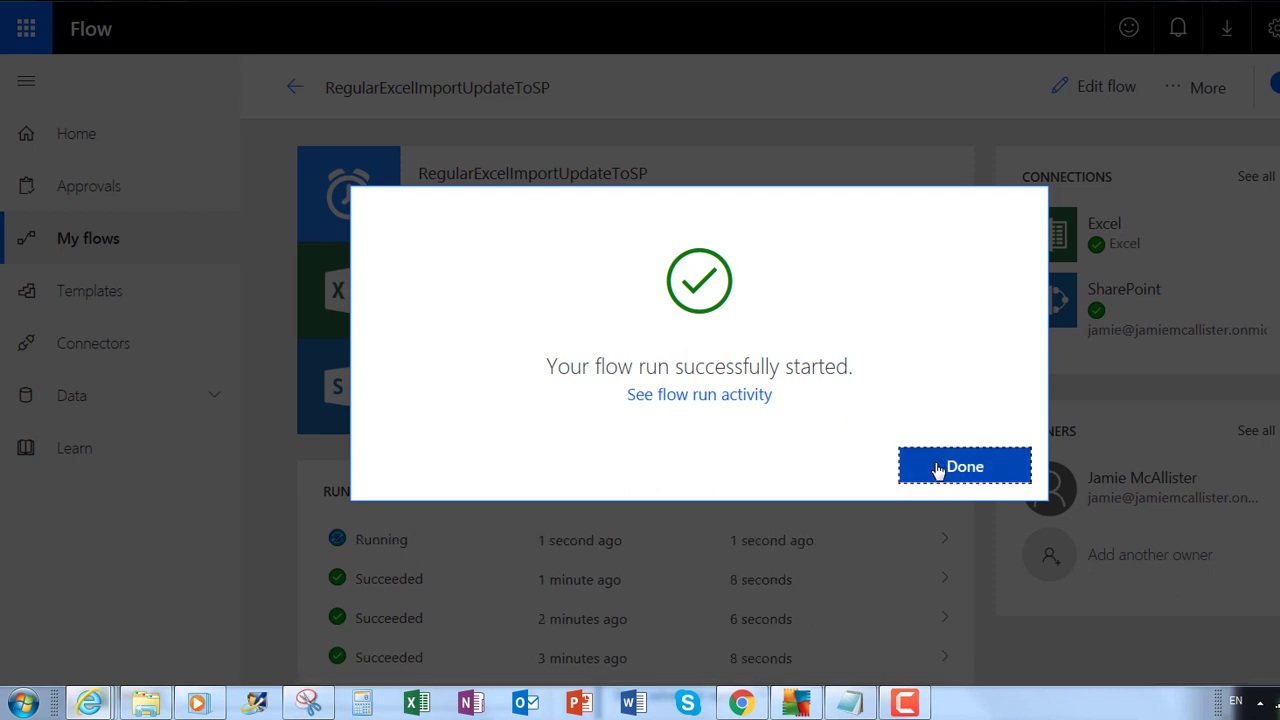
left_click(940, 466)
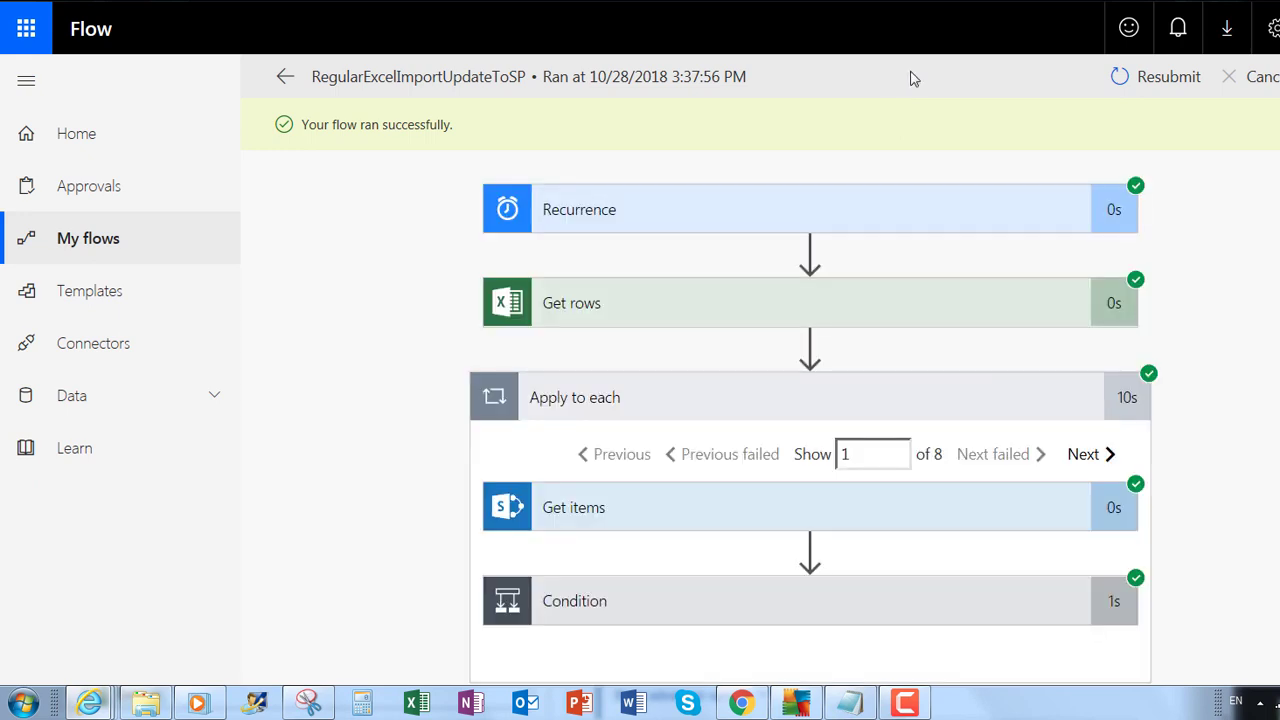
Switch to the SharePoint ExportTest list, refresh it, and check the Test4 item's Data value and the remaining items.
key("ctrl+Tab")
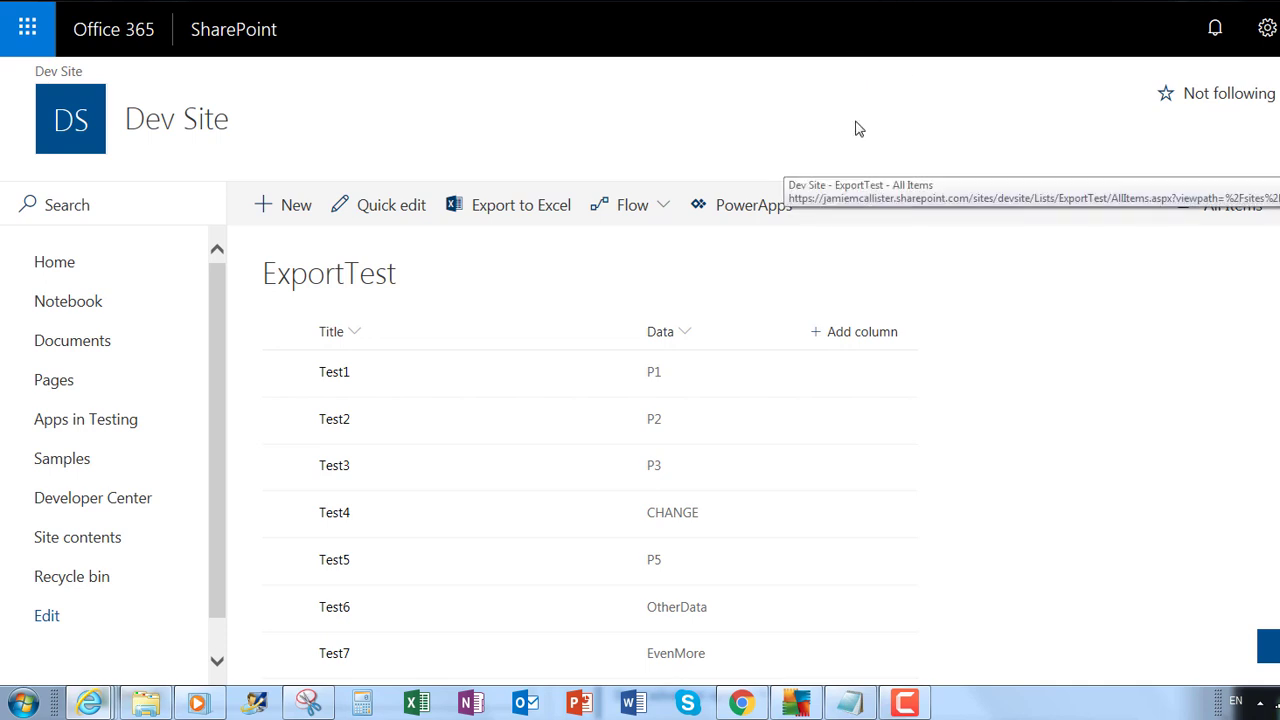
key("F5")
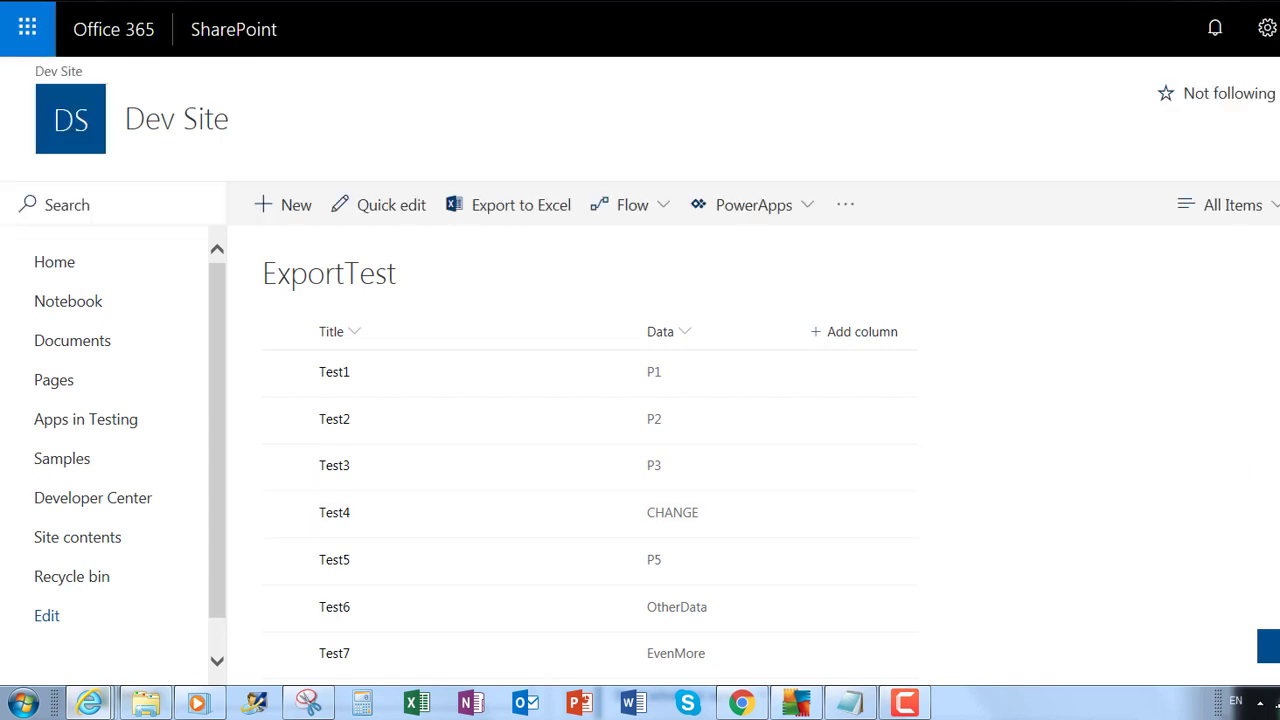
scroll(1243, 506, "down", 3)
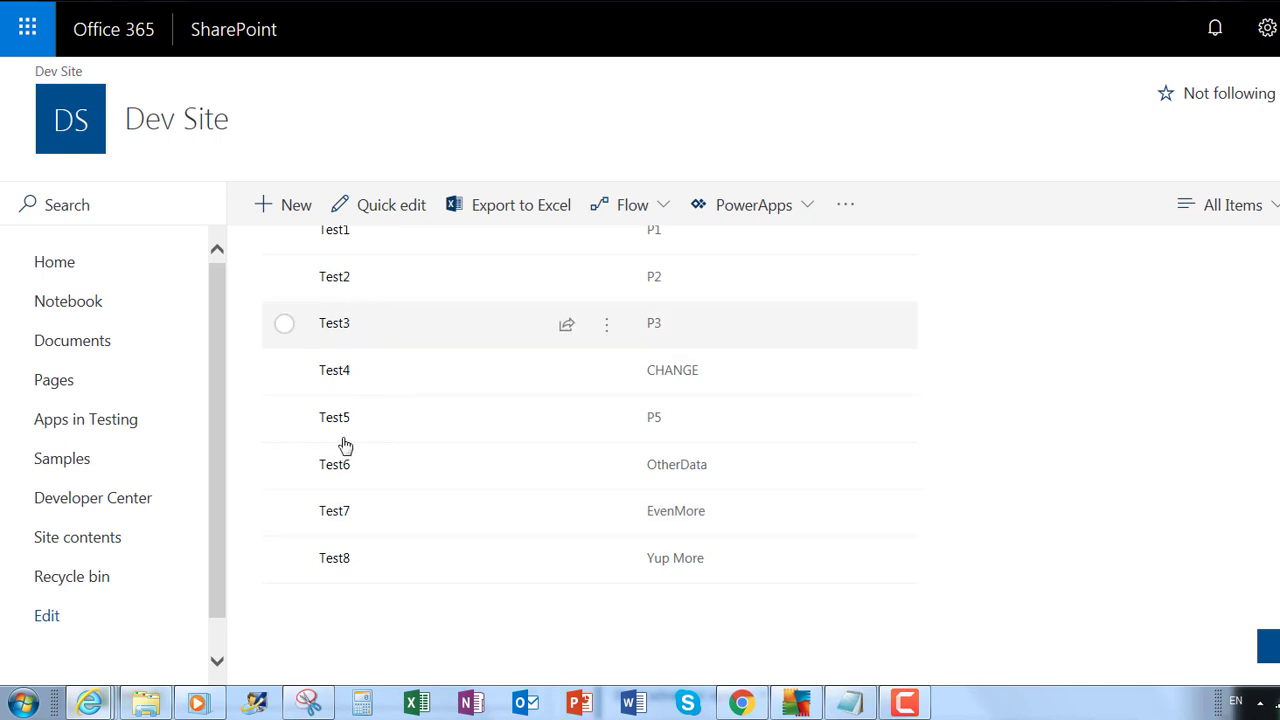